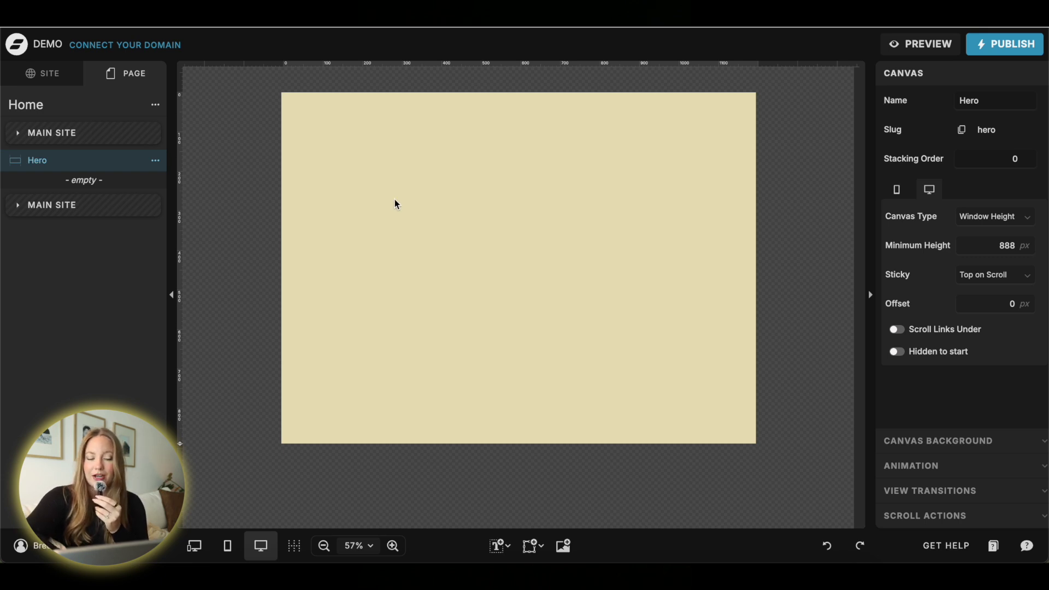
# Step: Paste the café tagline and headline into the Hero canvas and add a blank canvas below it
pyautogui.hotkey('ctrl', 'v')
pyautogui.click(301, 182)
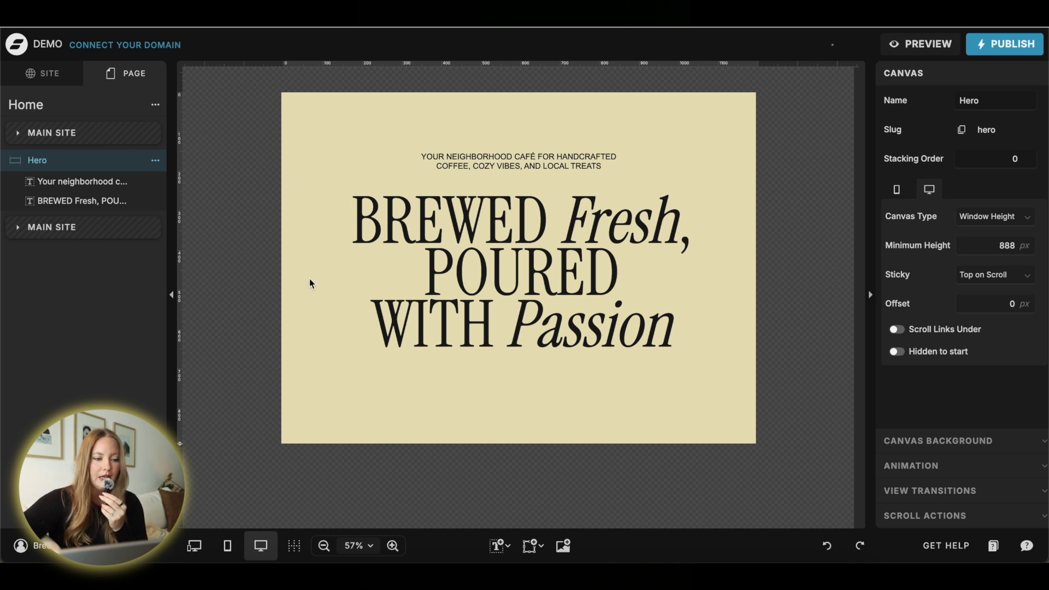
pyautogui.click(158, 112)
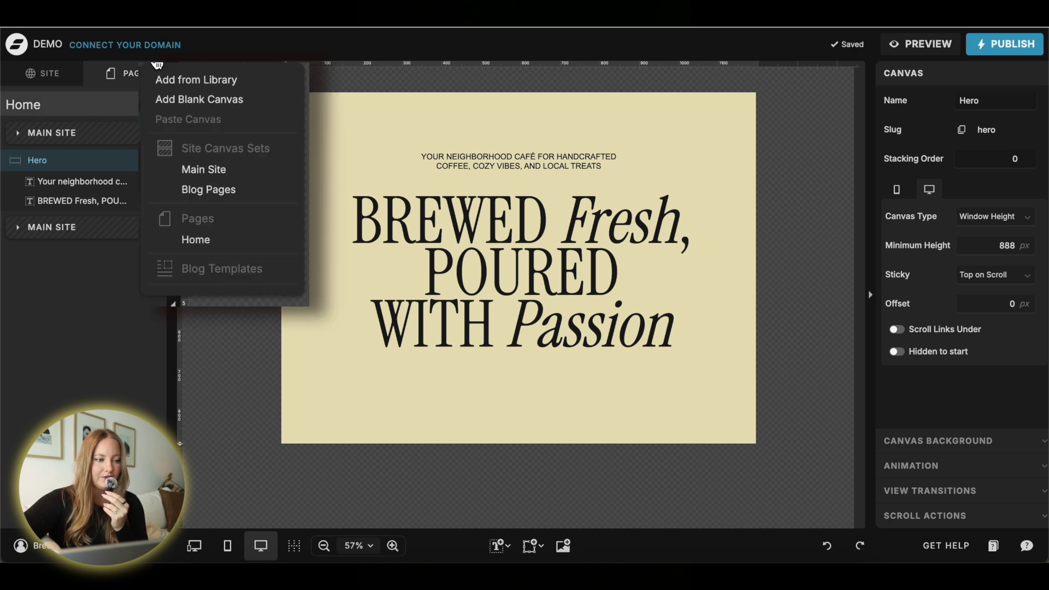
pyautogui.click(205, 99)
pyautogui.click(385, 371)
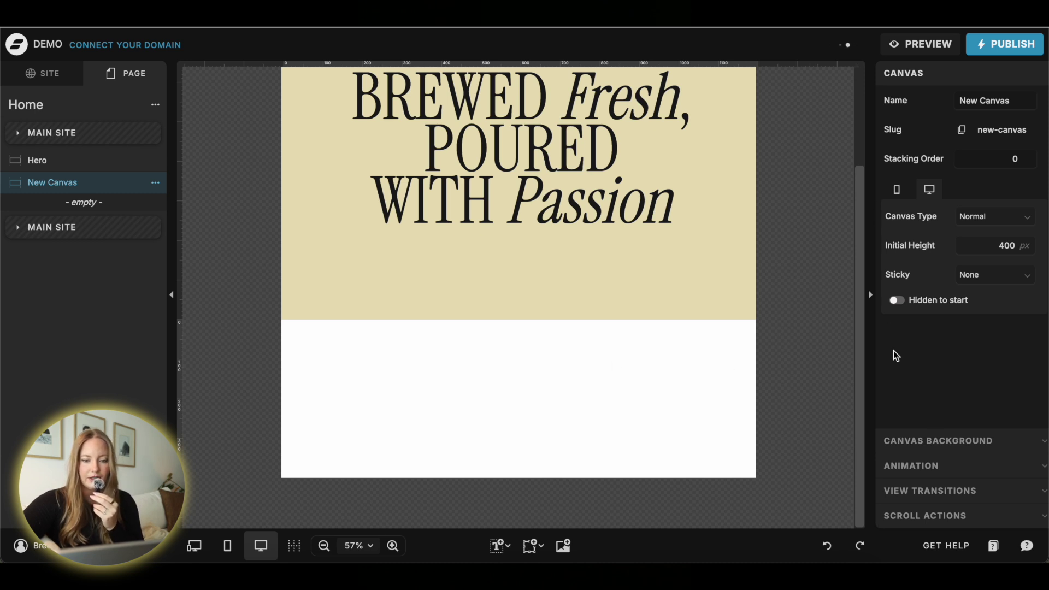
# Step: Make the new canvas's background colour fully transparent
pyautogui.click(942, 442)
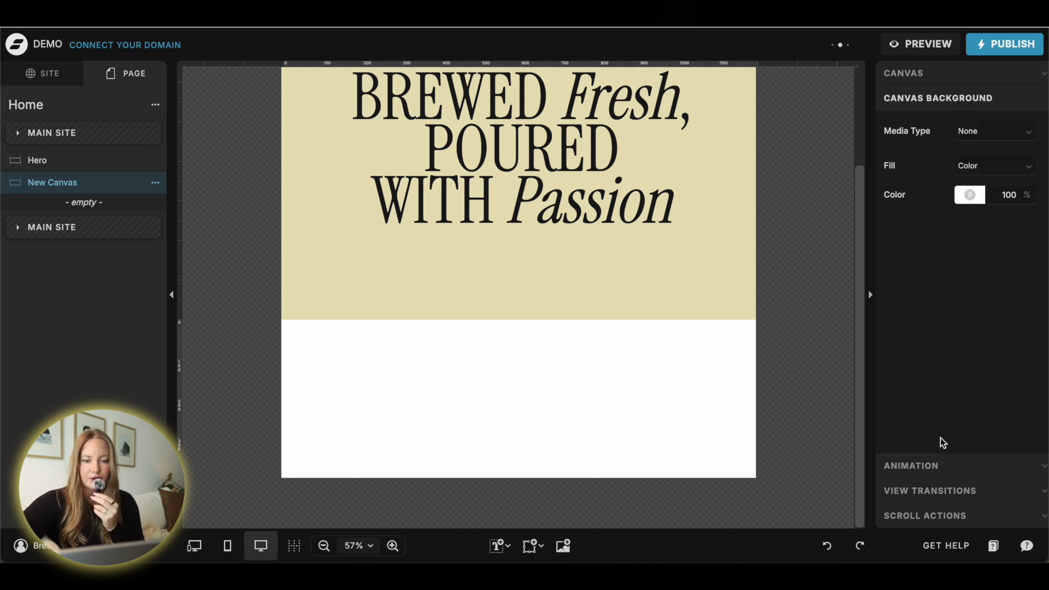
pyautogui.click(969, 196)
pyautogui.click(885, 226)
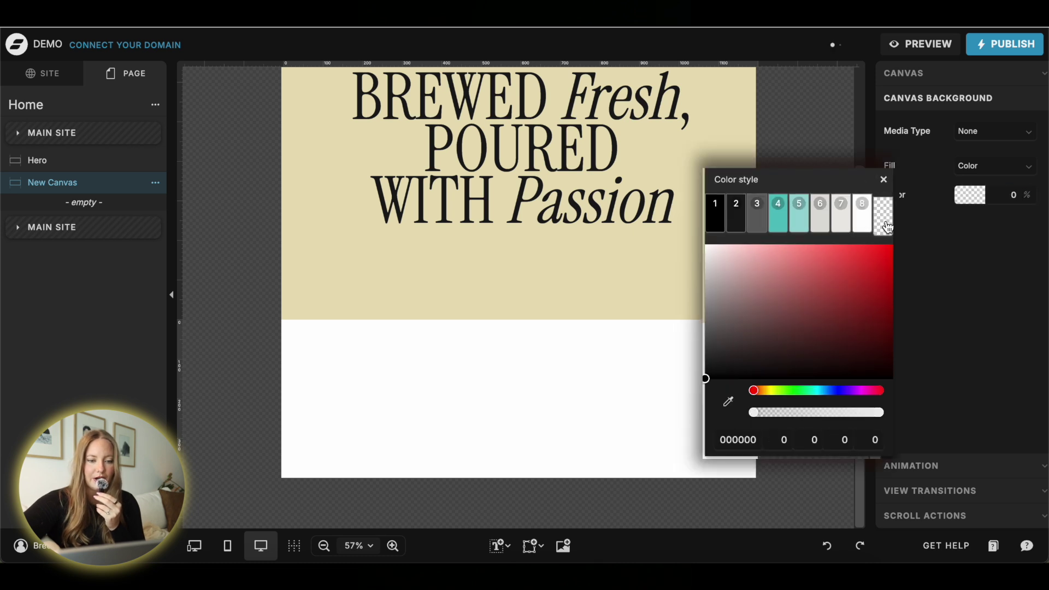
pyautogui.click(507, 391)
# Step: Paste three iced coffee graphics into the new canvas, placing the third below and between the other two
pyautogui.scroll(-1, 369, 415)
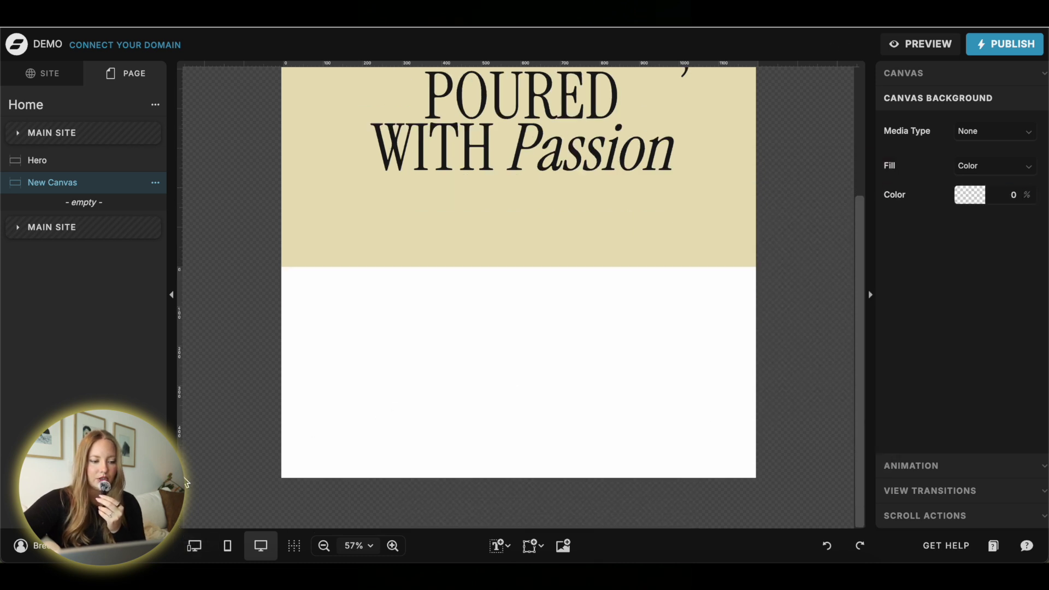
pyautogui.scroll(-1, 399, 424)
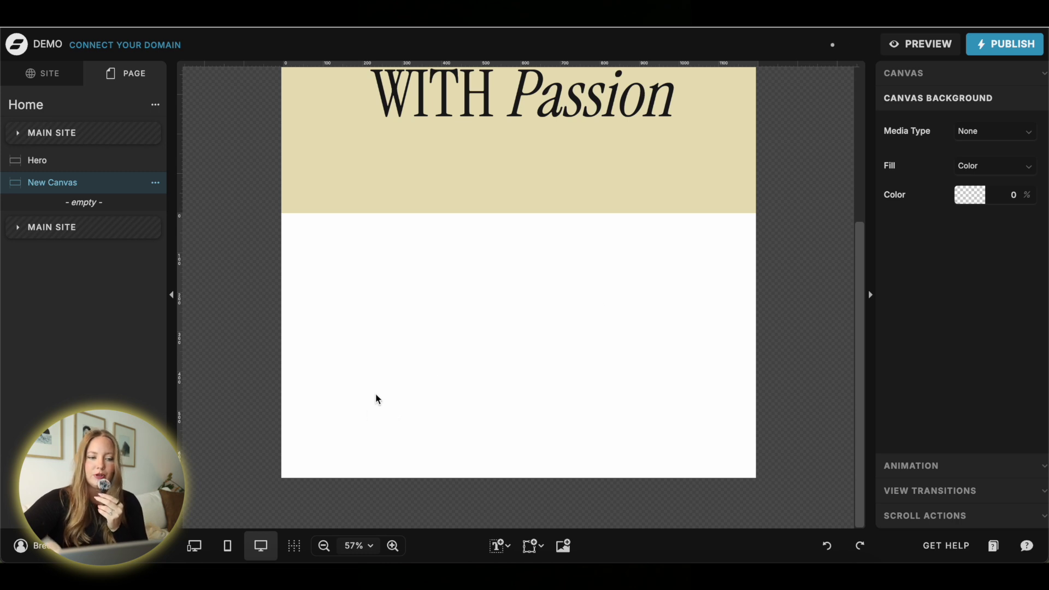
pyautogui.scroll(1, 376, 398)
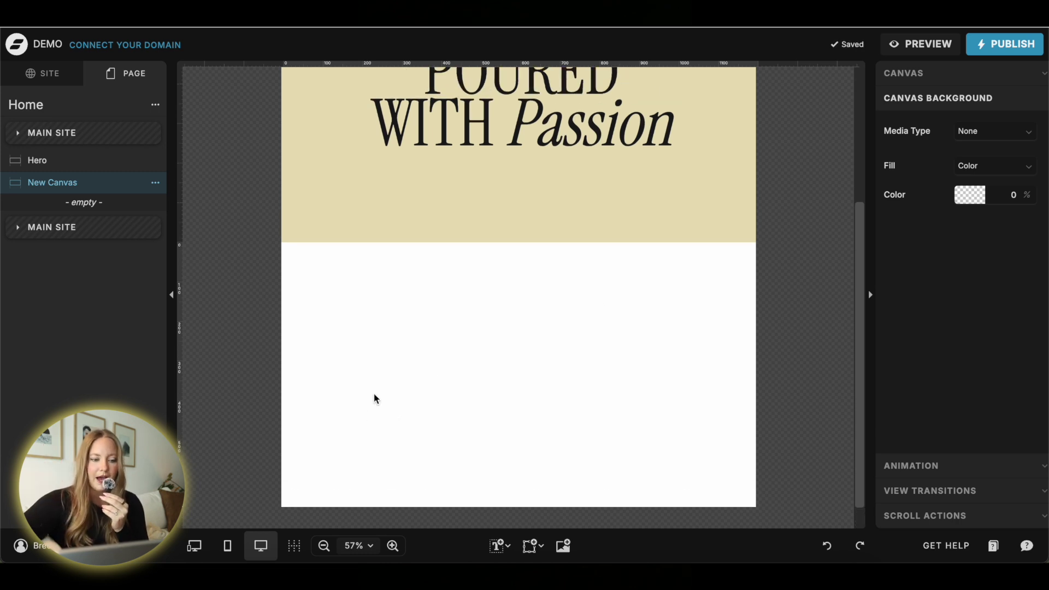
pyautogui.hotkey('ctrl', 'v')
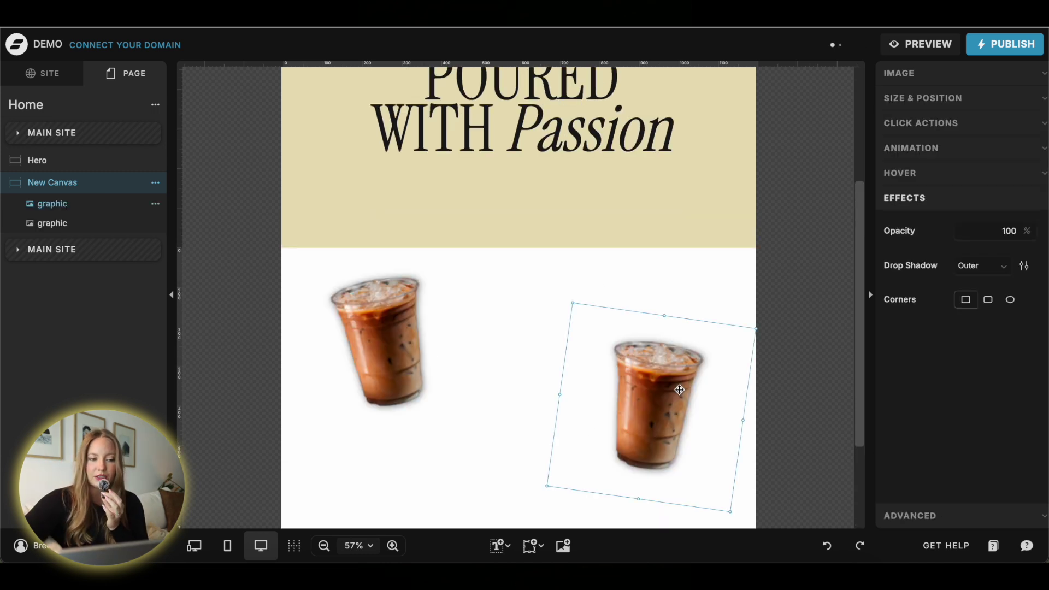
pyautogui.scroll(-5, 509, 378)
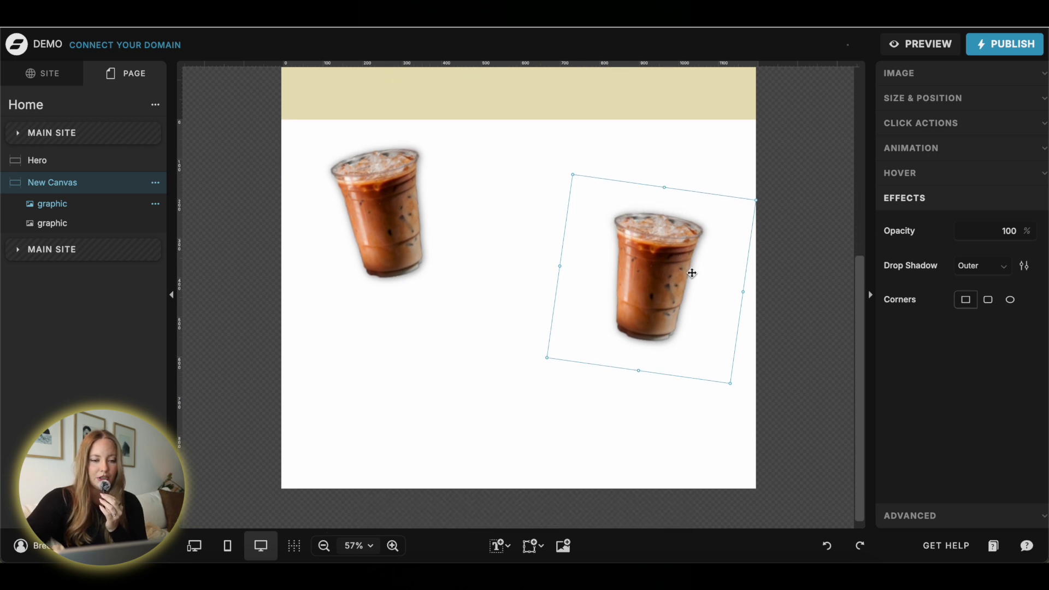
pyautogui.hotkey('ctrl', 'v')
pyautogui.moveTo(692, 273); pyautogui.dragTo(538, 375)
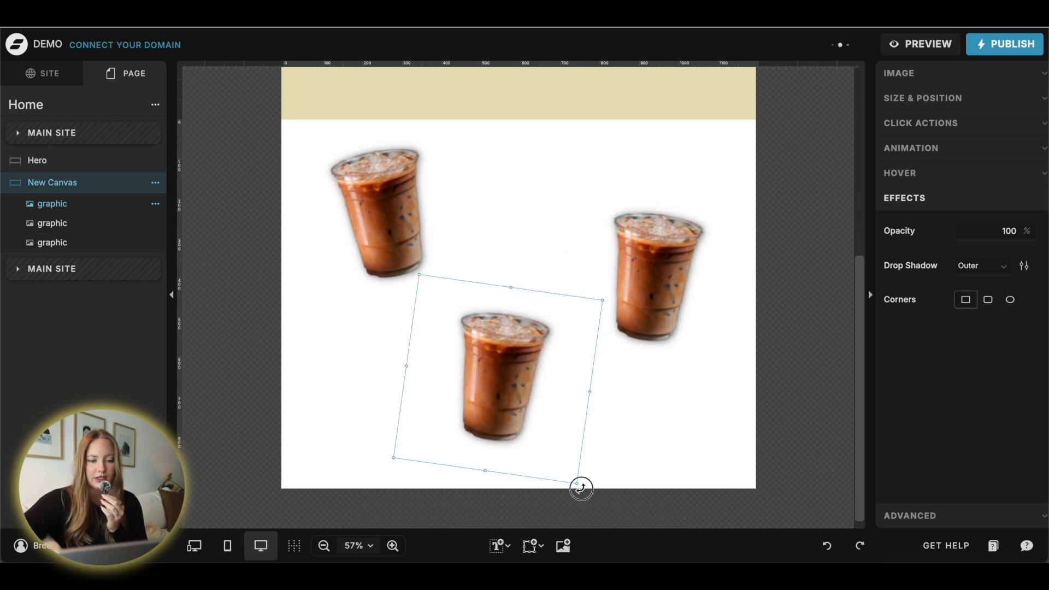
# Step: Shrink the lowest coffee cup, move it down near the canvas's lower edge and tilt it slightly clockwise
pyautogui.moveTo(623, 463); pyautogui.dragTo(610, 463)
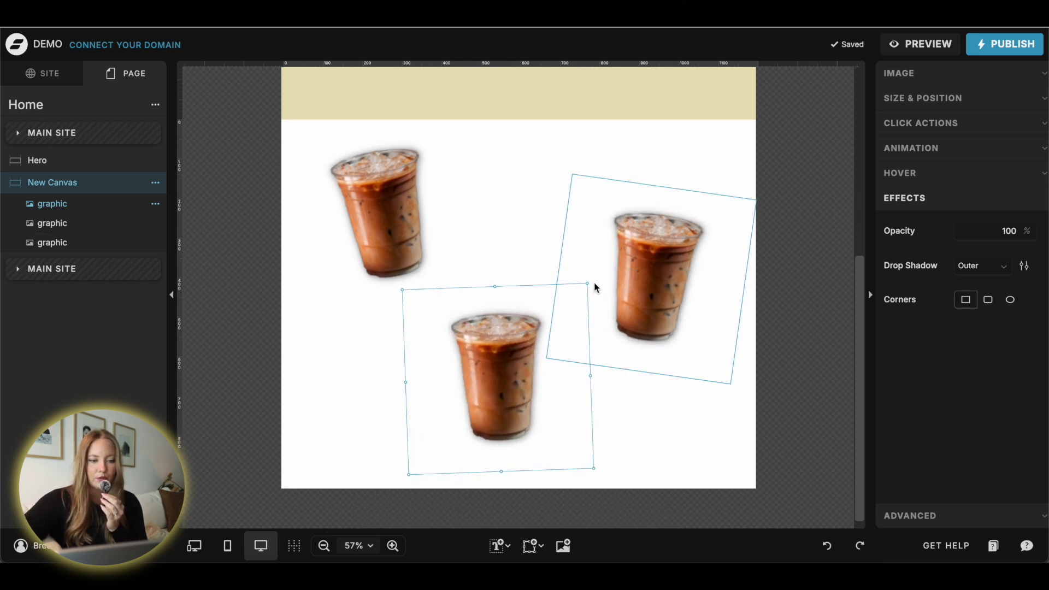
pyautogui.moveTo(588, 284); pyautogui.dragTo(568, 301)
pyautogui.moveTo(492, 353); pyautogui.dragTo(497, 403)
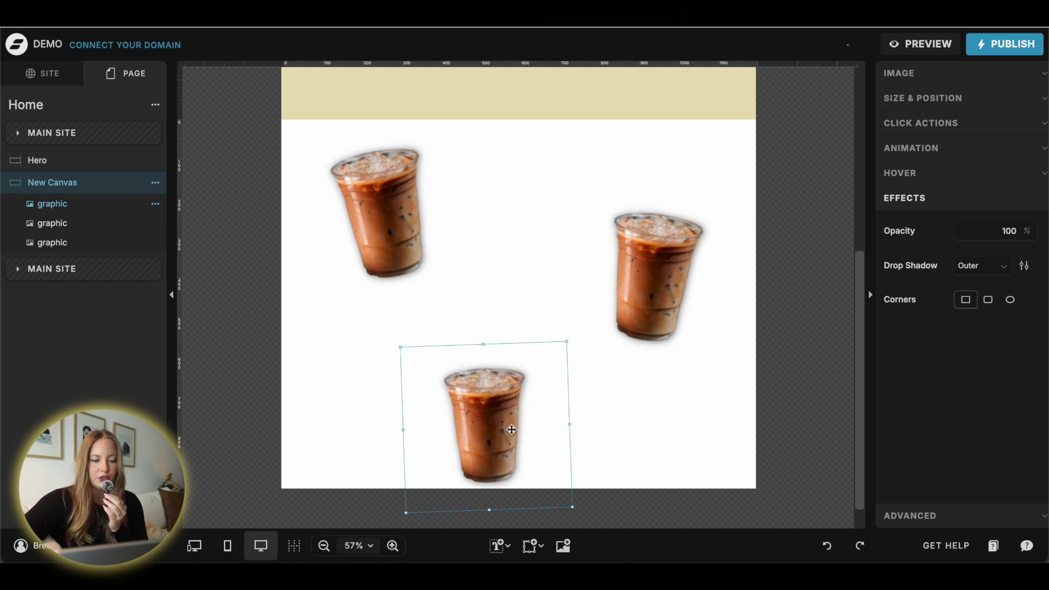
pyautogui.moveTo(577, 507); pyautogui.dragTo(560, 520)
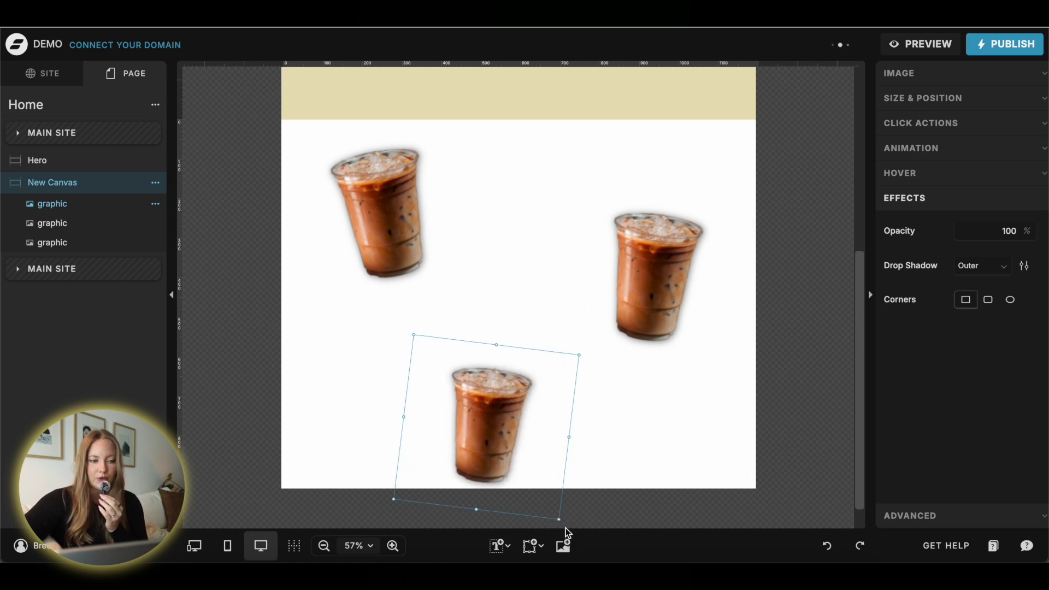
# Step: Shift the upper-left coffee cup slightly to the left and raise the right-hand cup a little
pyautogui.moveTo(380, 276); pyautogui.dragTo(356, 271)
pyautogui.click(544, 242)
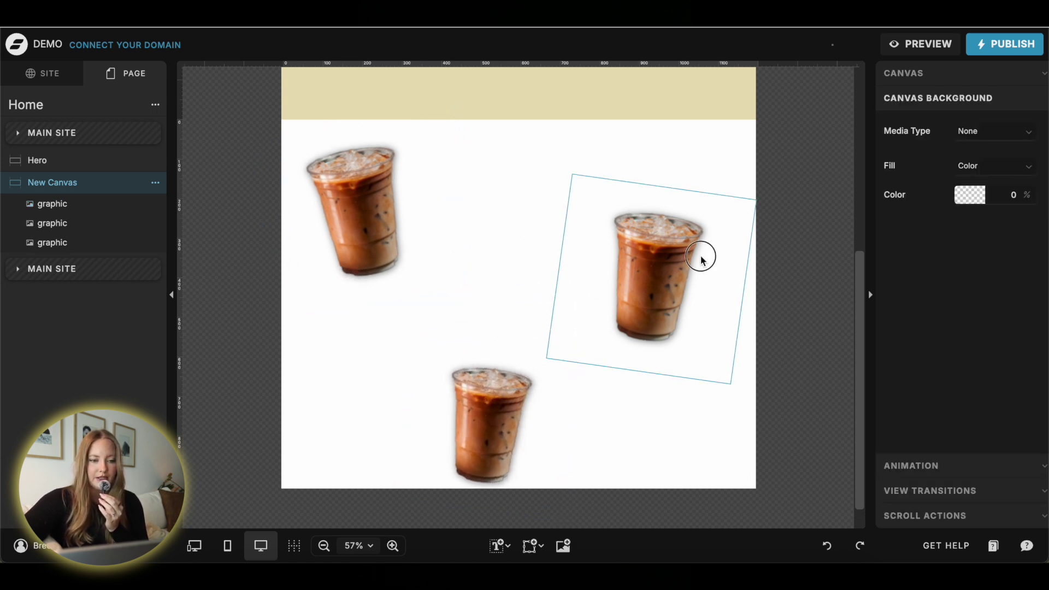
pyautogui.moveTo(700, 255); pyautogui.dragTo(705, 230)
pyautogui.click(250, 495)
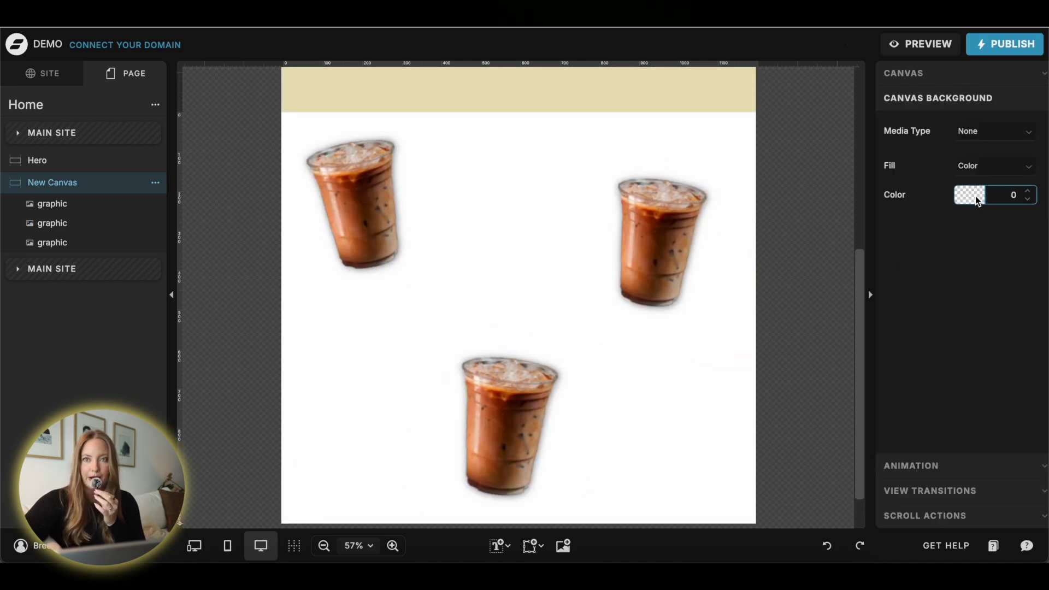
# Step: Set the Hero canvas's Sticky option to Top on Scroll
pyautogui.scroll(5, 680, 309)
pyautogui.click(715, 164)
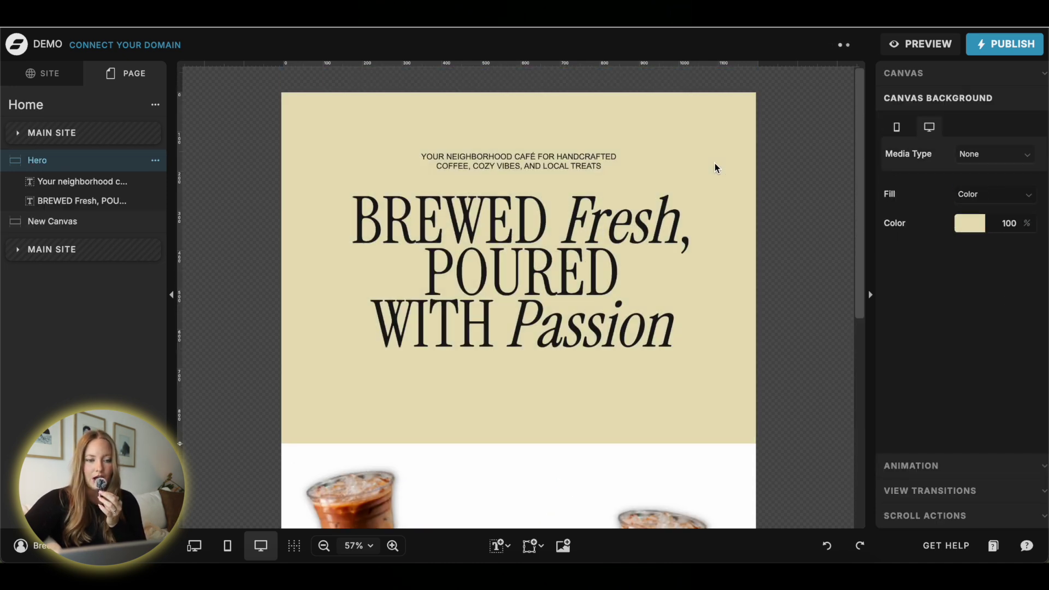
pyautogui.click(929, 73)
pyautogui.click(1009, 276)
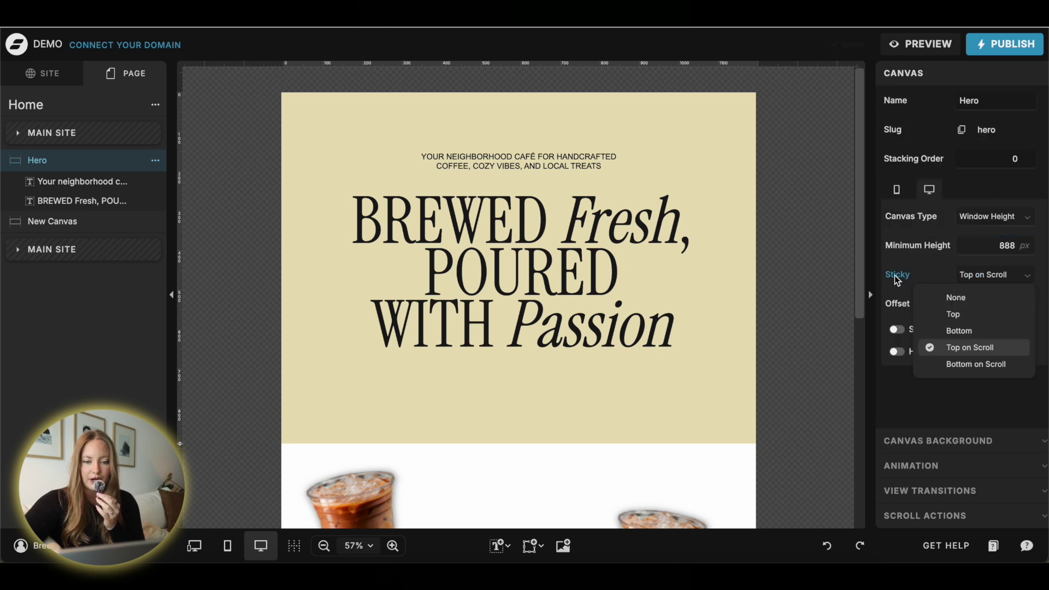
pyautogui.click(956, 352)
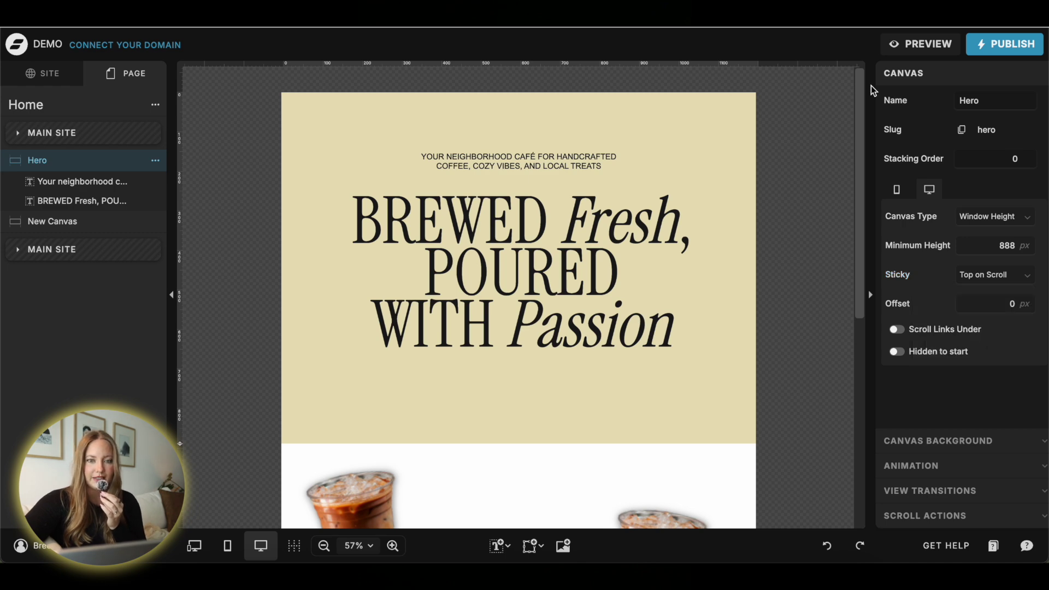
# Step: Preview the site on its own page and examine how the coffee cups scroll over the sticky hero headline
pyautogui.click(924, 43)
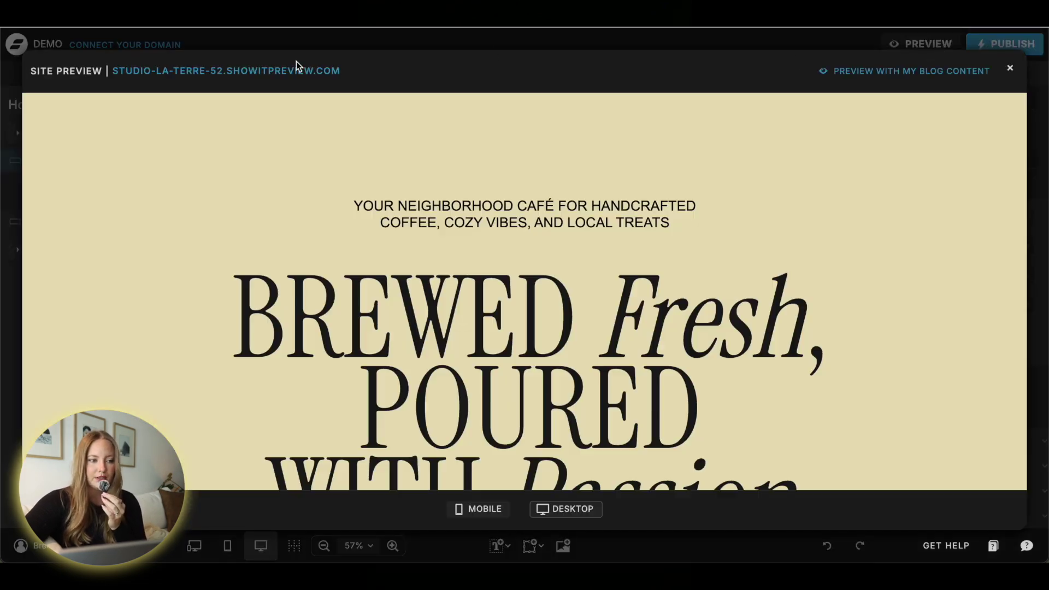
pyautogui.click(294, 71)
pyautogui.scroll(-10, 365, 238)
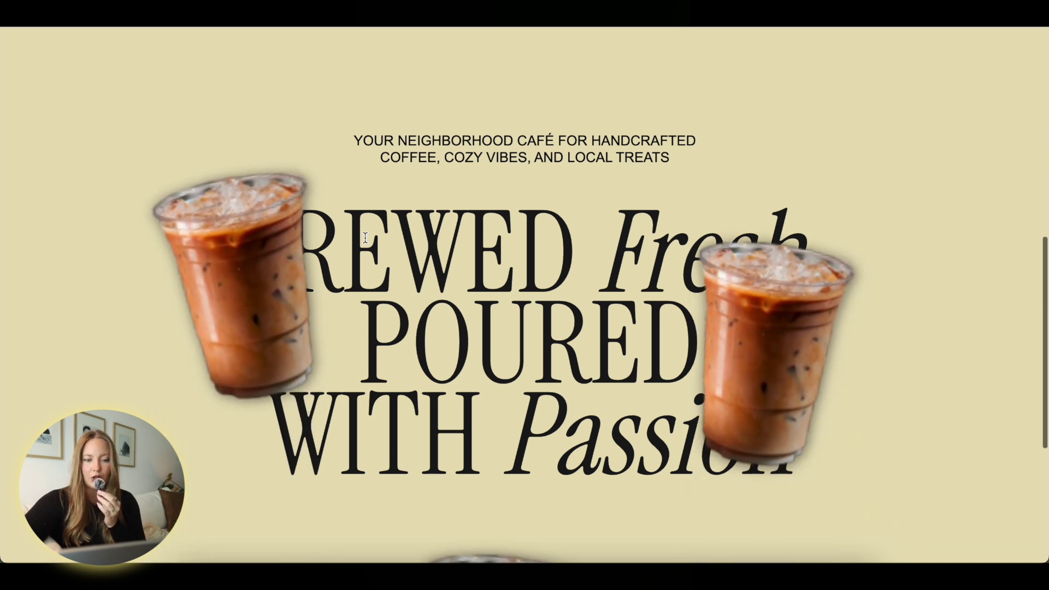
pyautogui.scroll(-10, 366, 235)
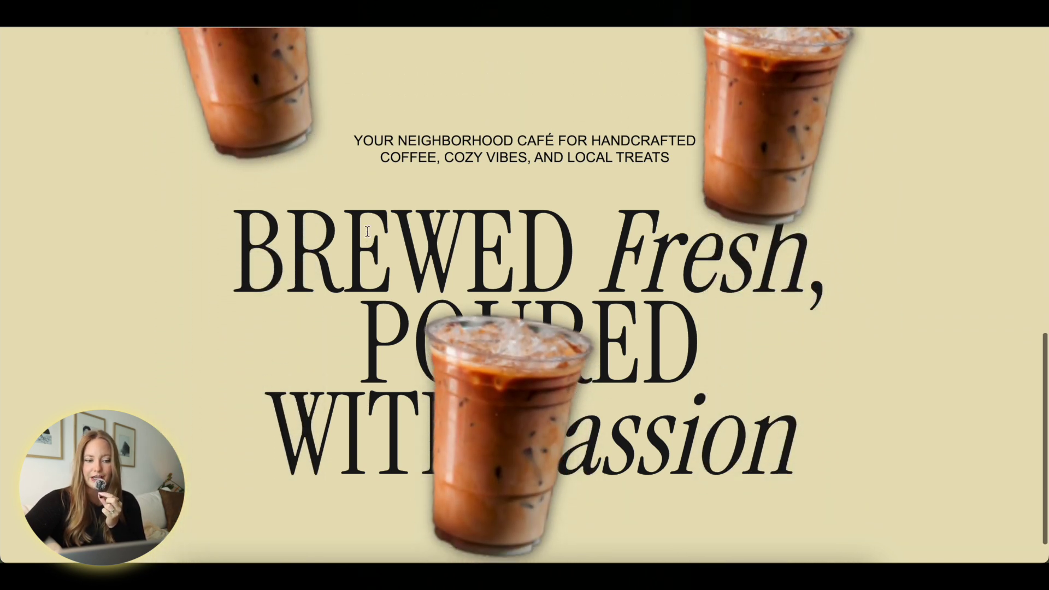
pyautogui.scroll(-10, 367, 232)
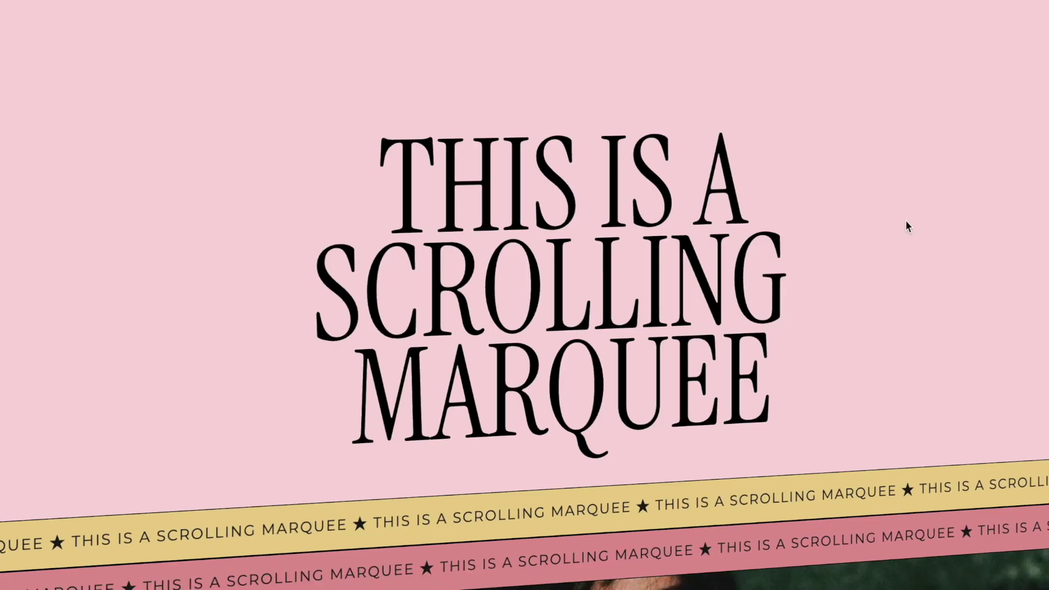
# Step: Examine how the slanted marquee bands move over the heading on the scrolling marquee example page
pyautogui.scroll(-5, 903, 220)
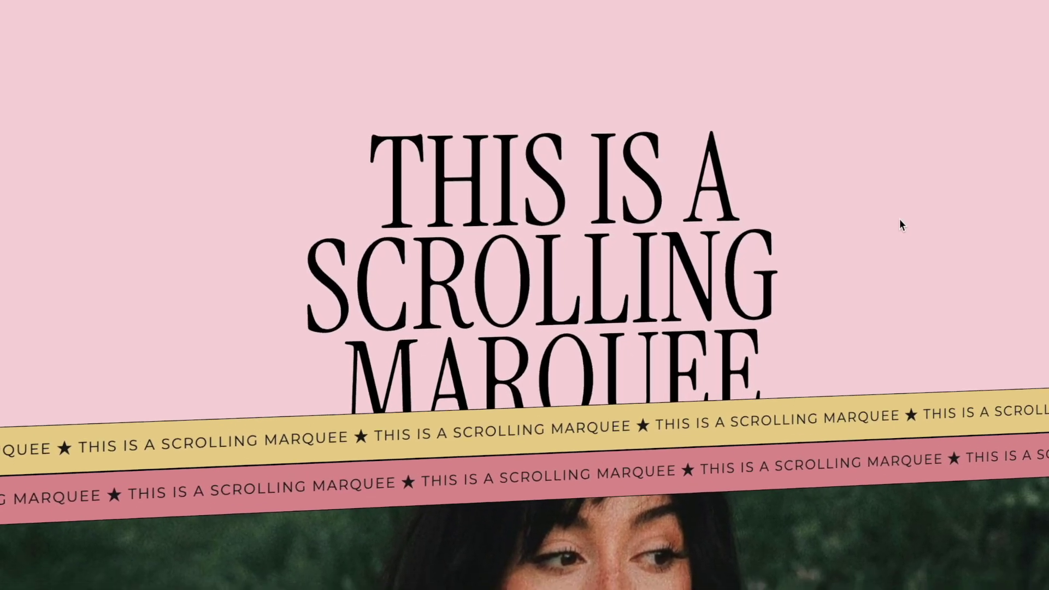
pyautogui.scroll(-5, 899, 219)
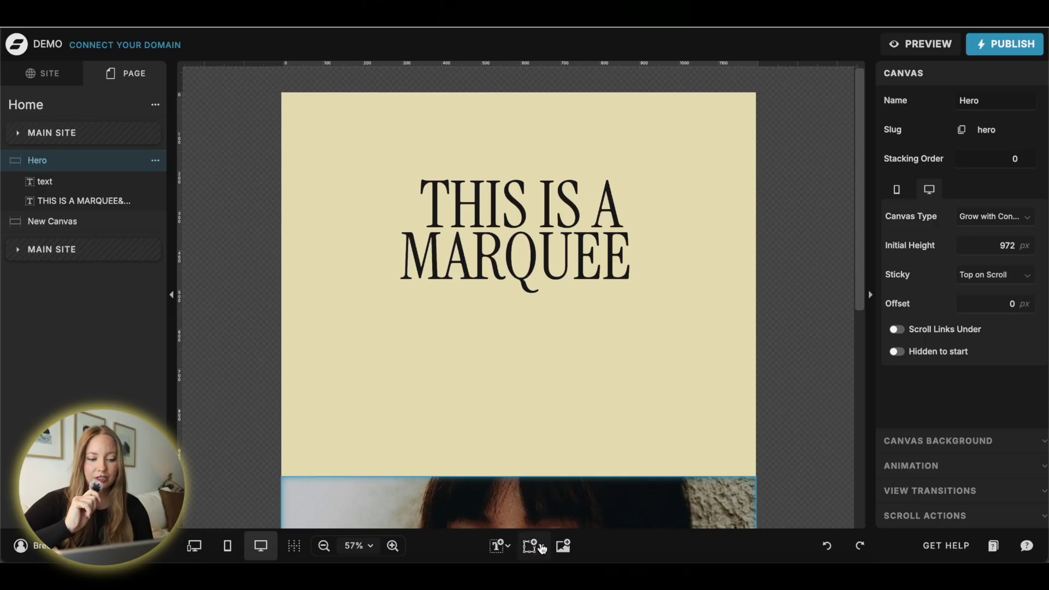
# Step: Add a simple rectangle to the Hero canvas below the heading and stretch it into a thin band extending past both canvas sides
pyautogui.click(533, 544)
pyautogui.click(532, 543)
pyautogui.click(539, 543)
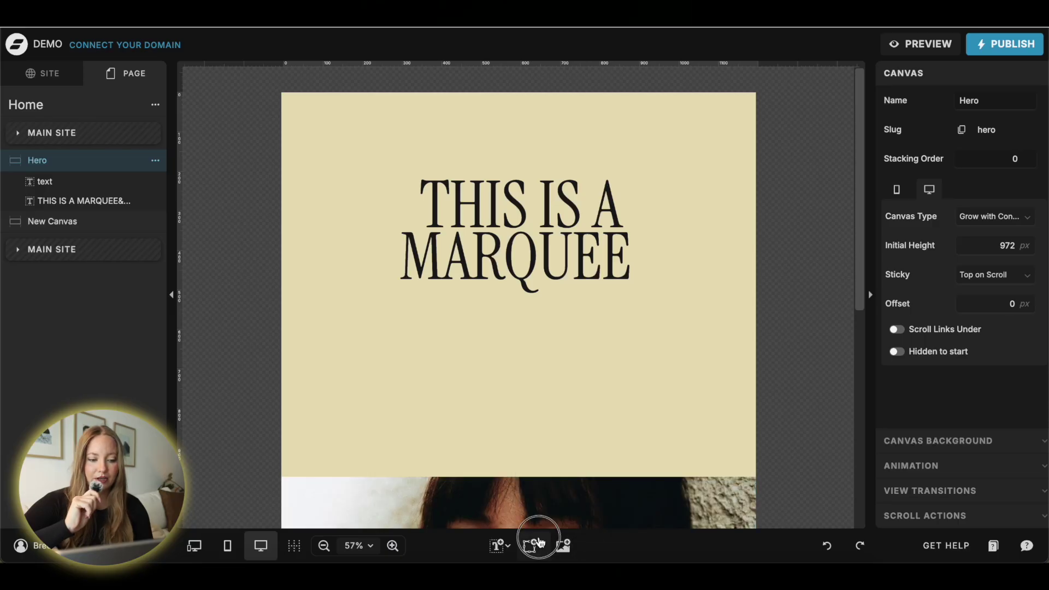
pyautogui.click(539, 542)
pyautogui.click(586, 377)
pyautogui.moveTo(534, 254); pyautogui.dragTo(414, 390)
pyautogui.moveTo(403, 496); pyautogui.dragTo(407, 367)
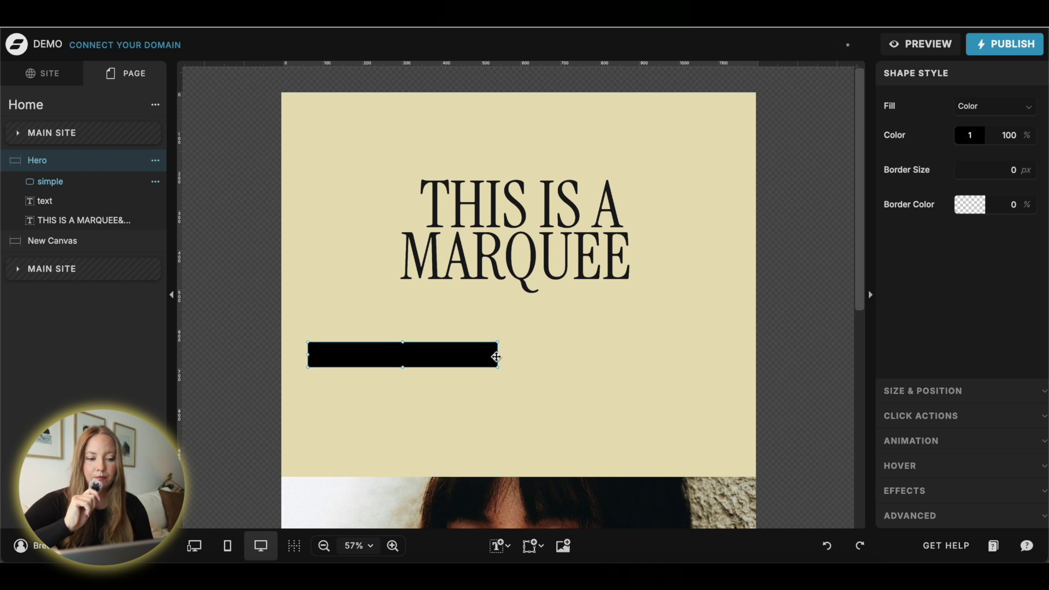
pyautogui.moveTo(499, 355); pyautogui.dragTo(763, 356)
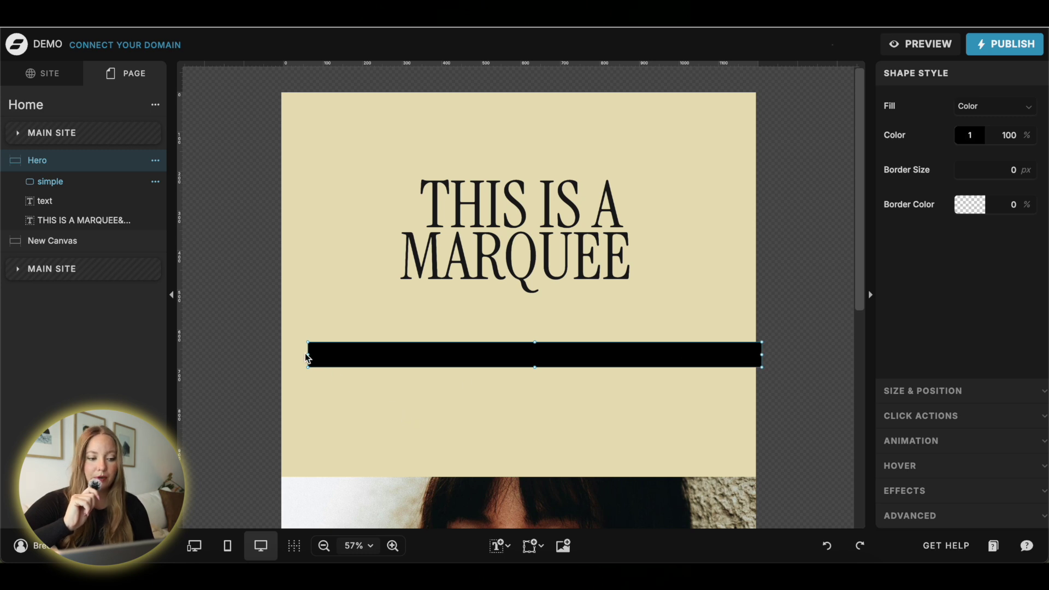
pyautogui.moveTo(309, 357); pyautogui.dragTo(276, 357)
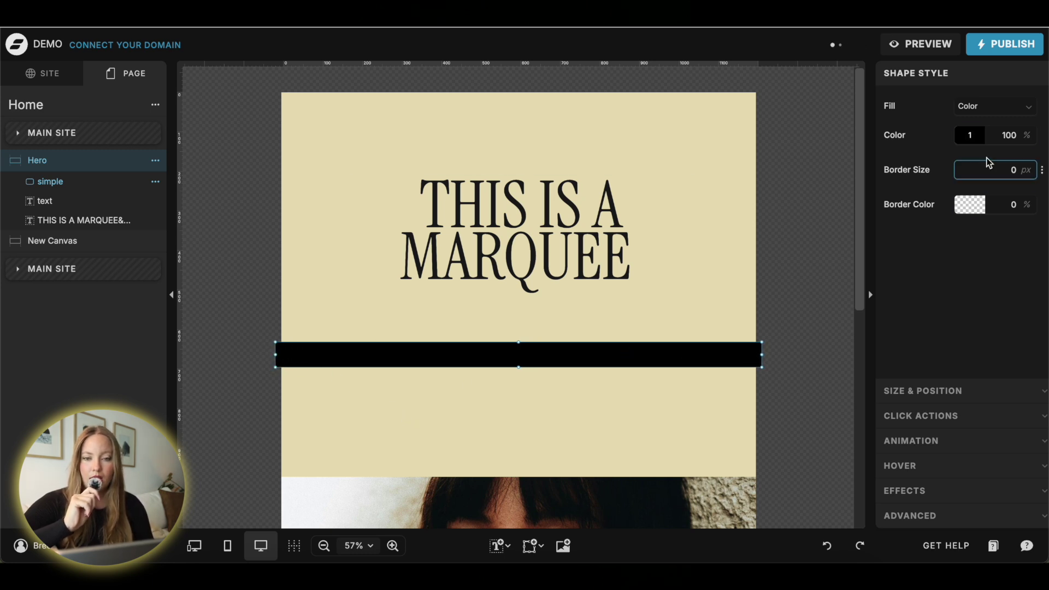
# Step: Fill the band with the yellow colour E3C94A
pyautogui.click(972, 138)
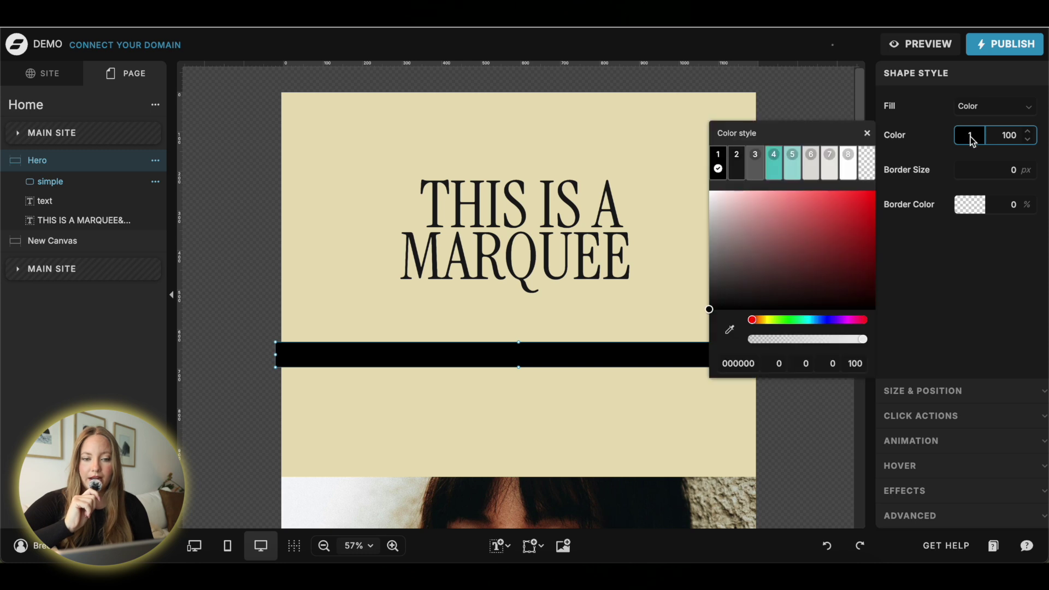
pyautogui.click(767, 319)
pyautogui.click(820, 204)
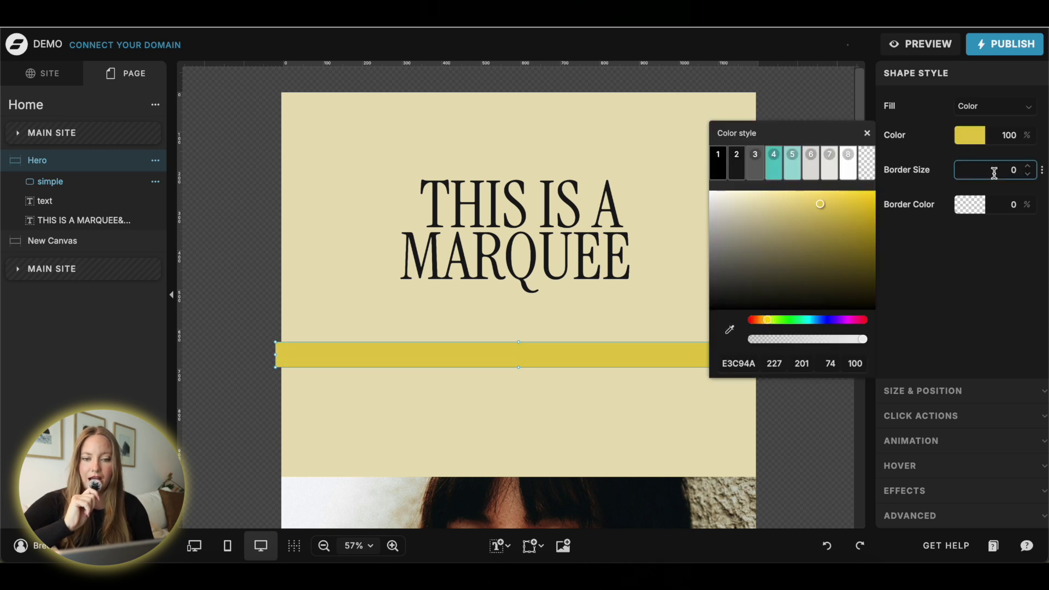
# Step: Give the yellow band a 1 px border in black, colour style 1, and deselect it
pyautogui.click(1029, 169)
pyautogui.click(963, 205)
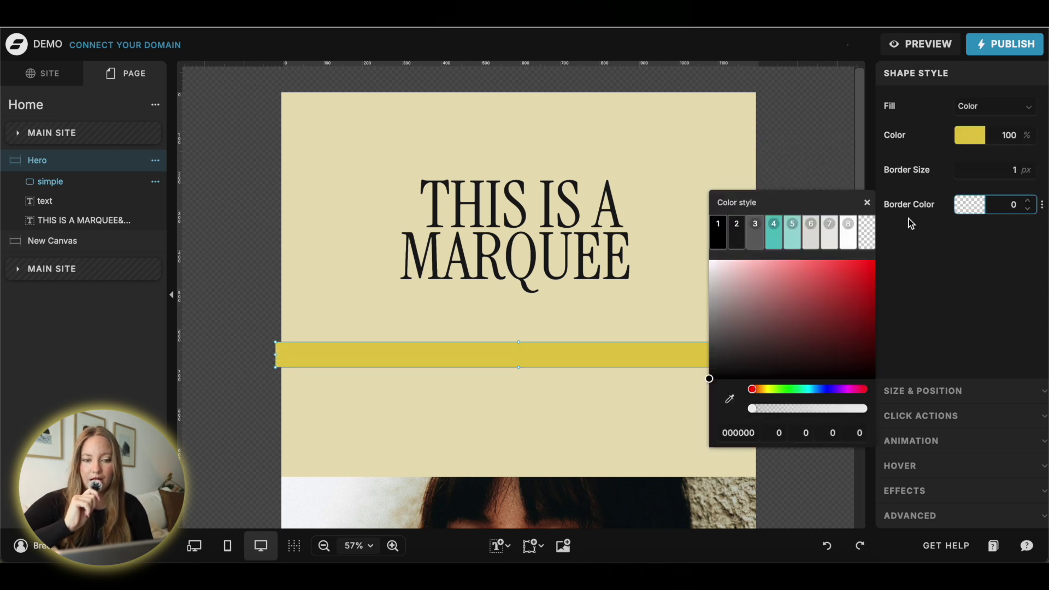
pyautogui.click(719, 235)
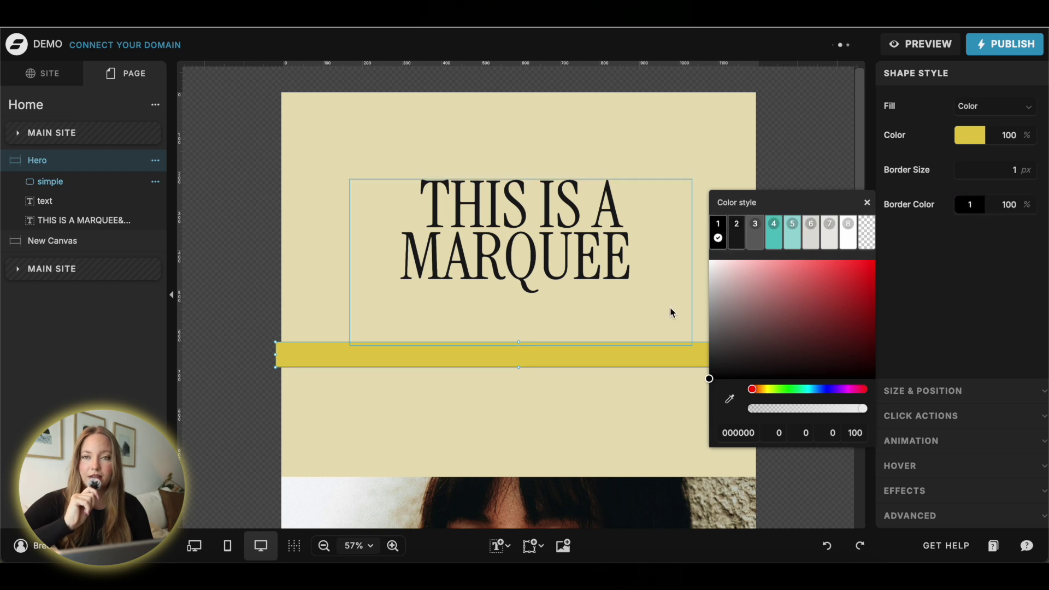
pyautogui.click(688, 307)
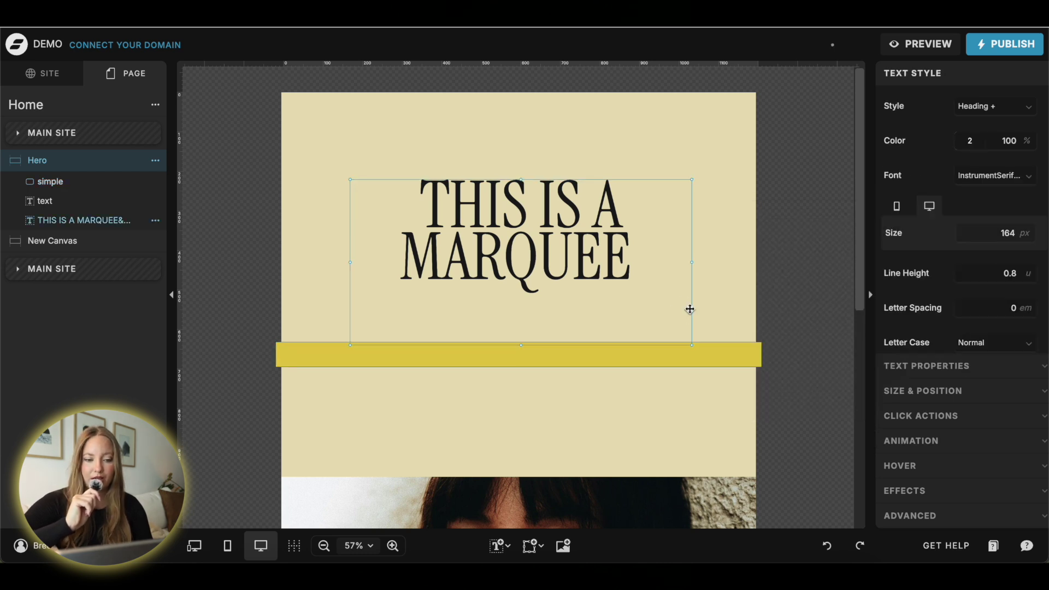
pyautogui.click(718, 303)
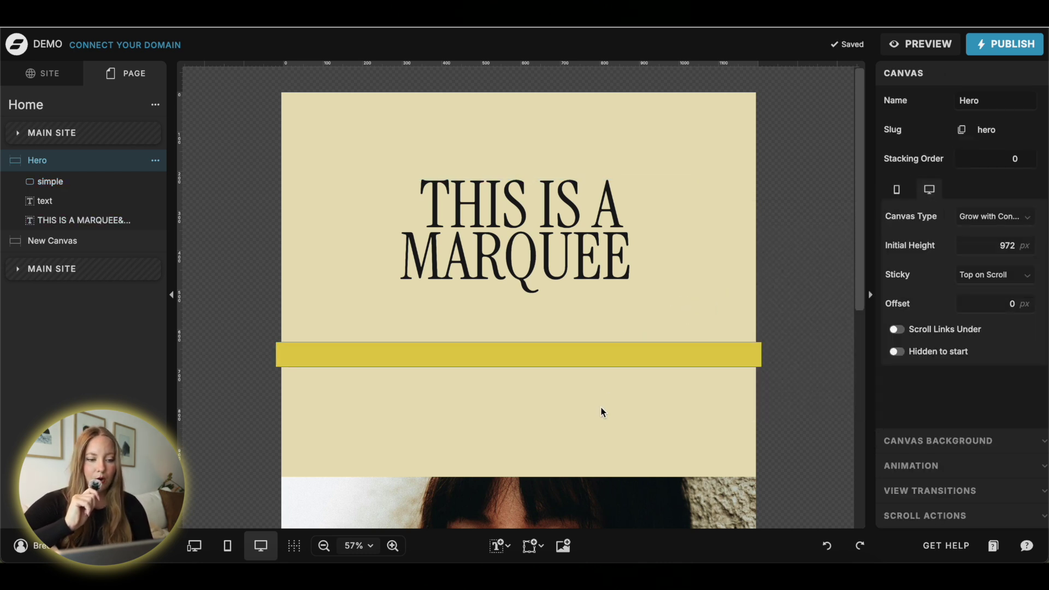
# Step: Add a Title text over the yellow band reading "This is a Scrolling Marquee Without Code"
pyautogui.click(498, 545)
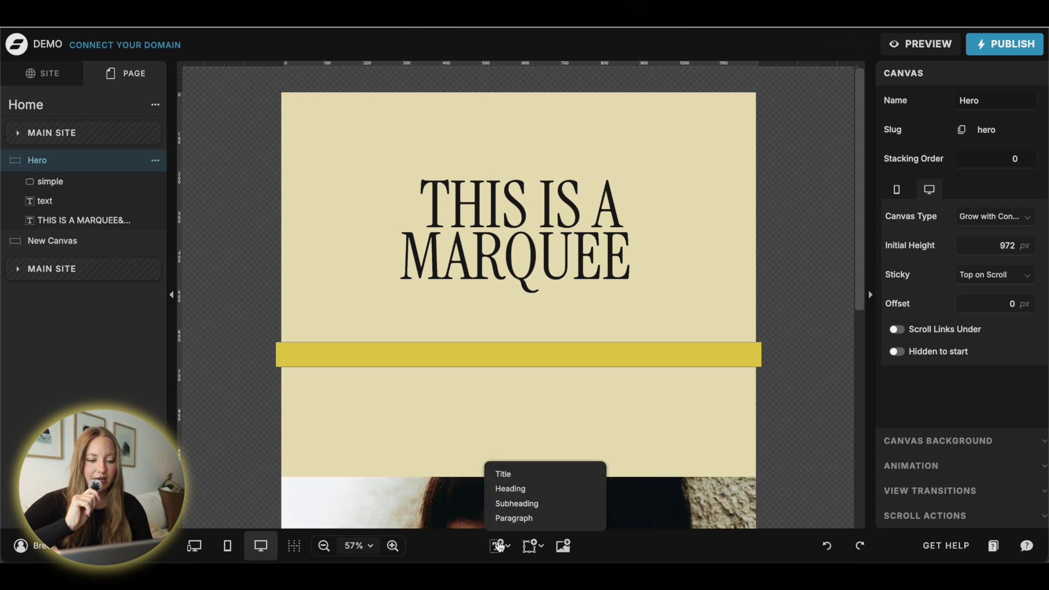
pyautogui.click(512, 476)
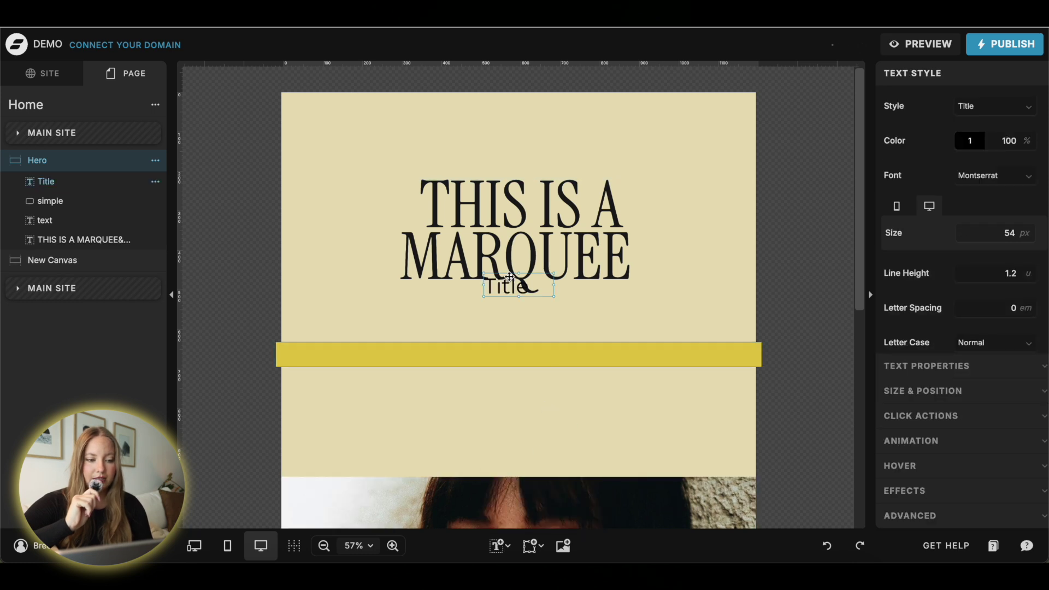
pyautogui.moveTo(510, 288); pyautogui.dragTo(500, 351)
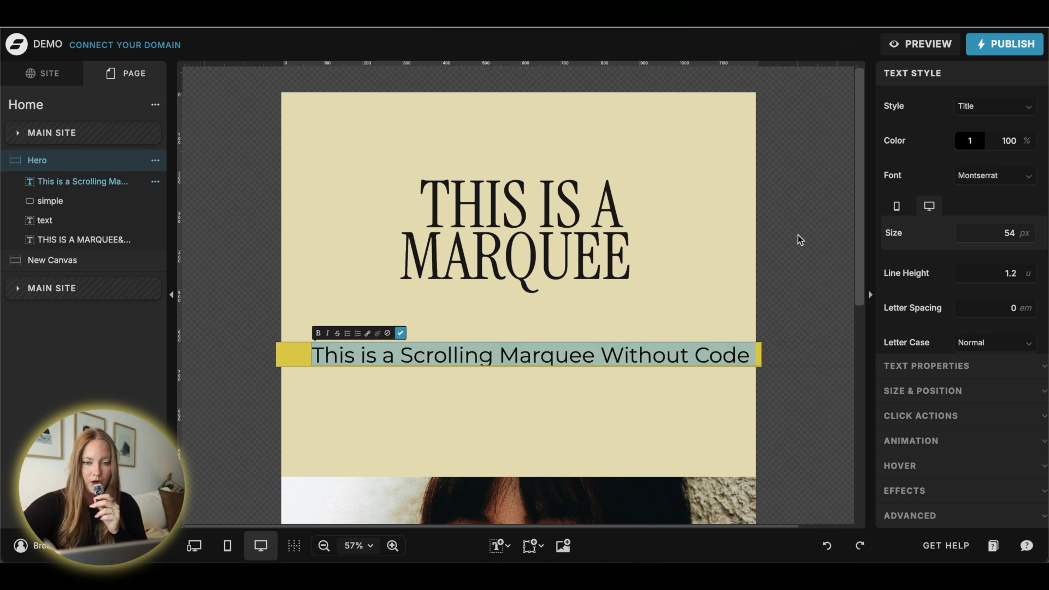
# Step: Set the marquee text's font size to 28 px and deselect it
pyautogui.click(1027, 237)
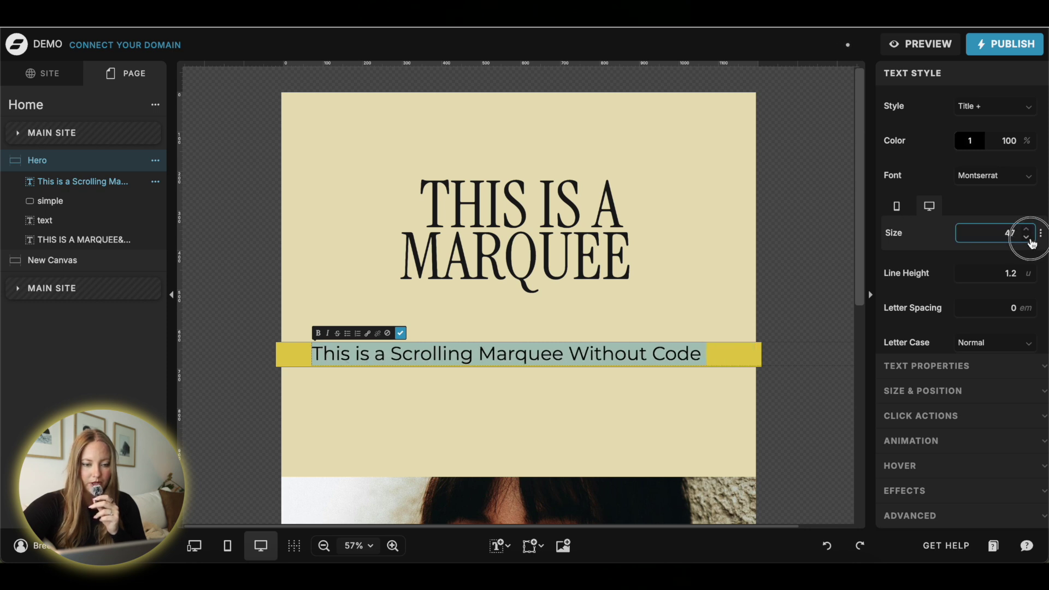
pyautogui.click(1028, 237)
pyautogui.click(1027, 237)
pyautogui.click(1027, 237)
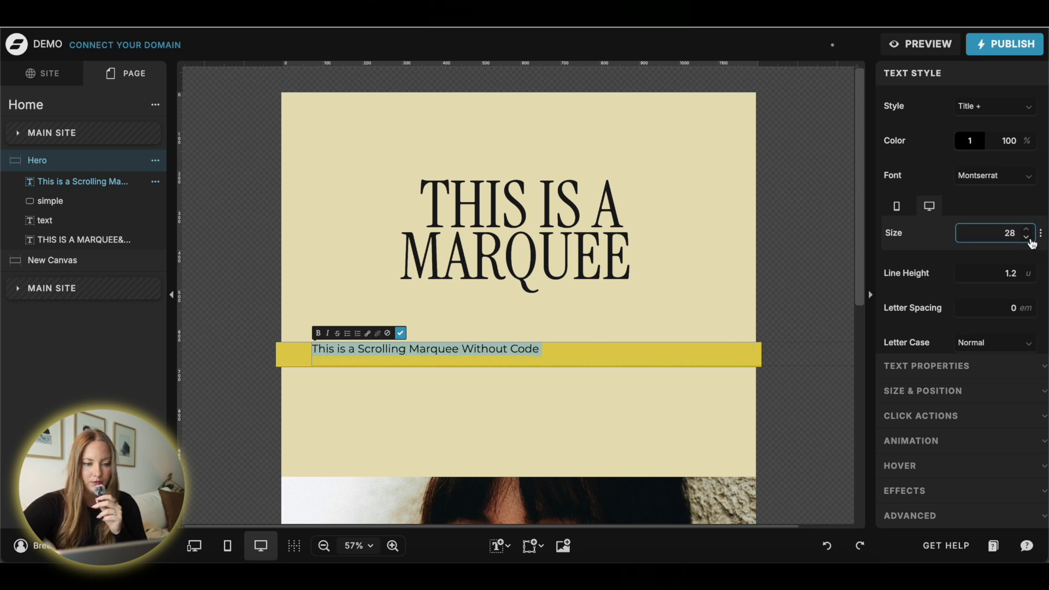
pyautogui.click(736, 269)
# Step: Append a space and a black star symbol ★ to the end of the marquee text
pyautogui.click(472, 354)
pyautogui.doubleClick(472, 354)
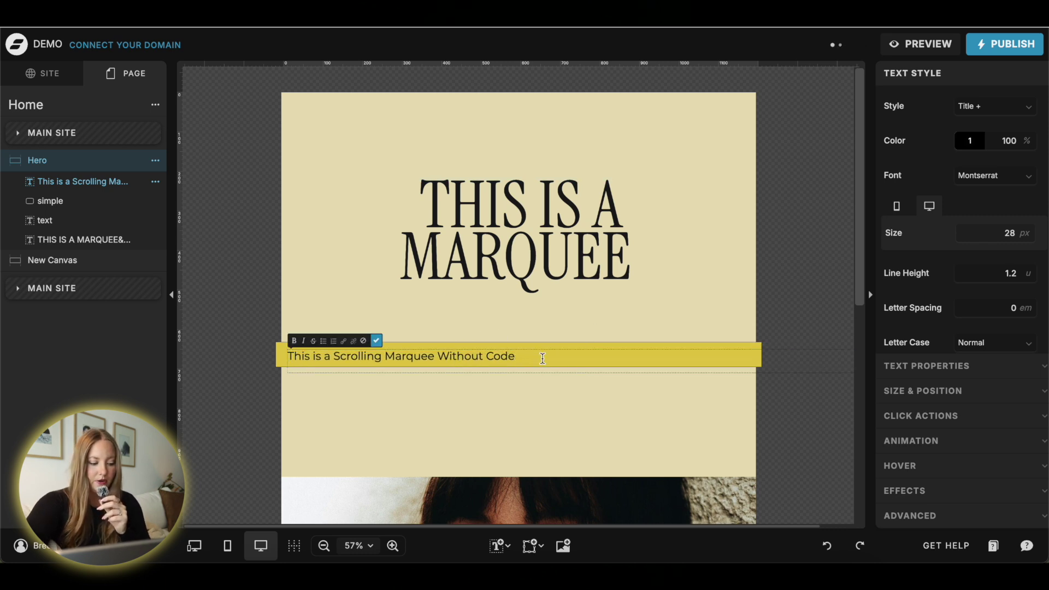
pyautogui.press('ctrl+super+space')
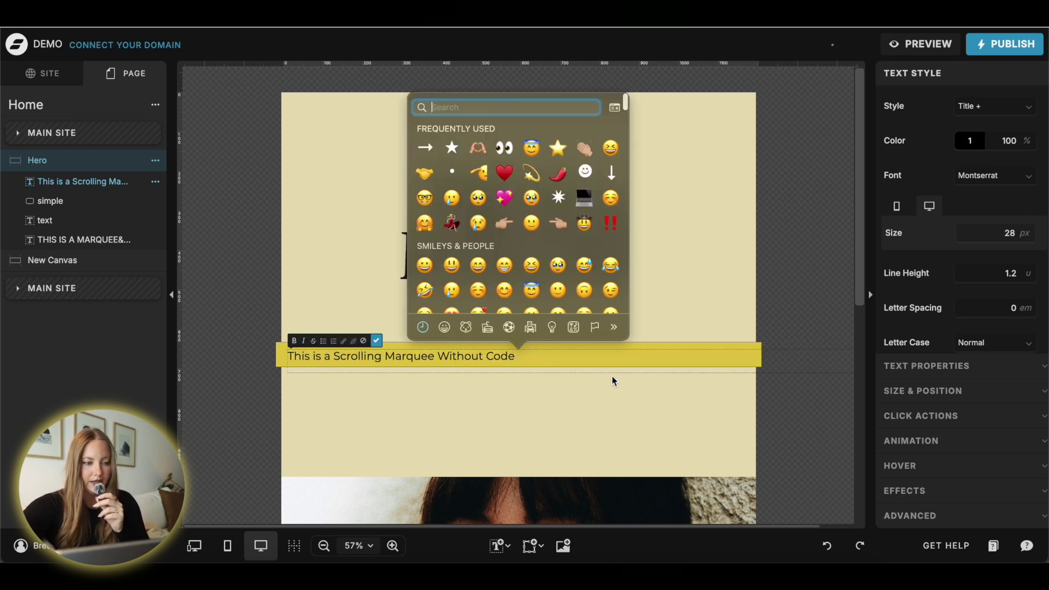
pyautogui.click(451, 148)
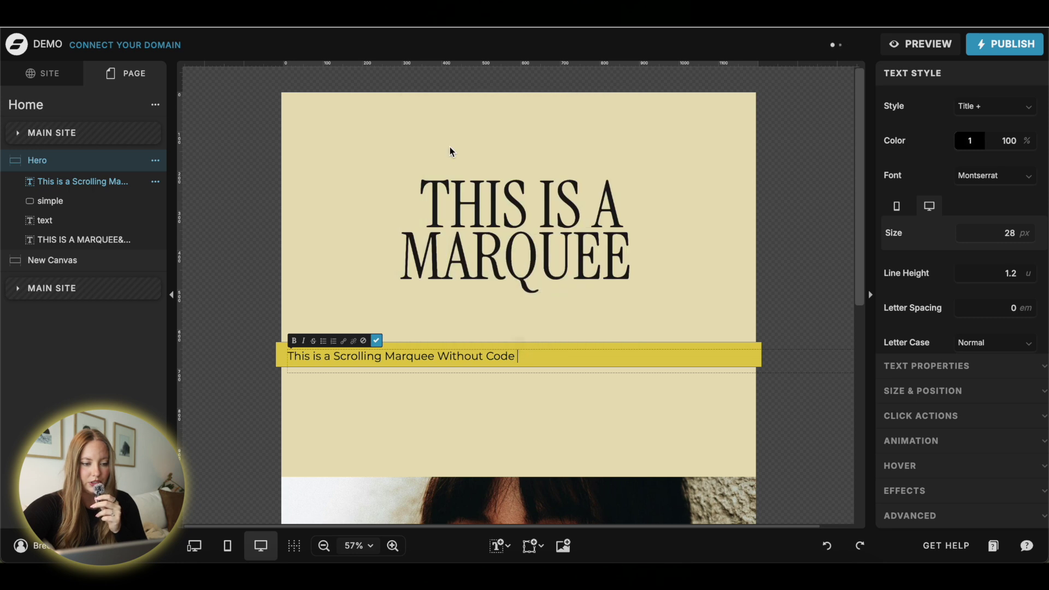
# Step: Copy the whole marquee phrase with its star and paste it repeatedly after itself until it fills several lines, then finish editing
pyautogui.press('super+a')
pyautogui.press('super+c')
pyautogui.click(537, 357)
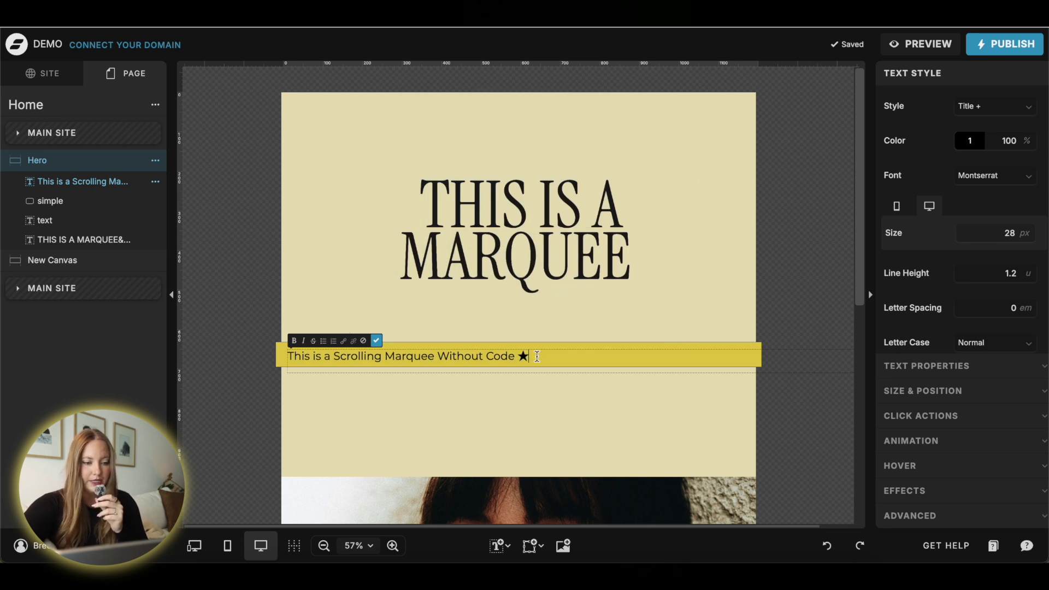
pyautogui.press('super+v')
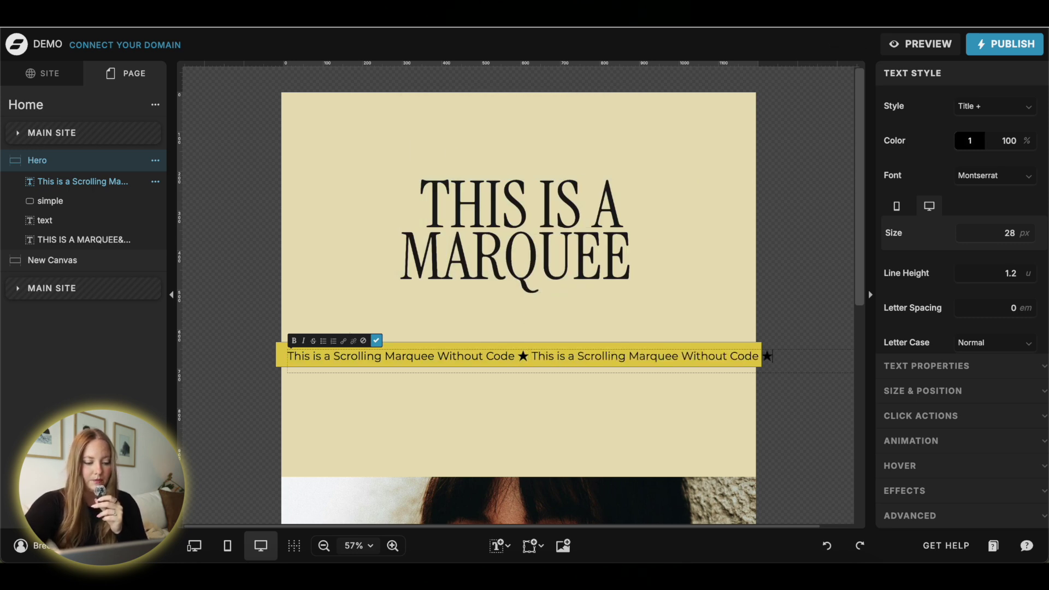
pyautogui.press('super+v')
pyautogui.press('super+v')
pyautogui.press('super+v')
pyautogui.press('super+v')
pyautogui.press('super+v')
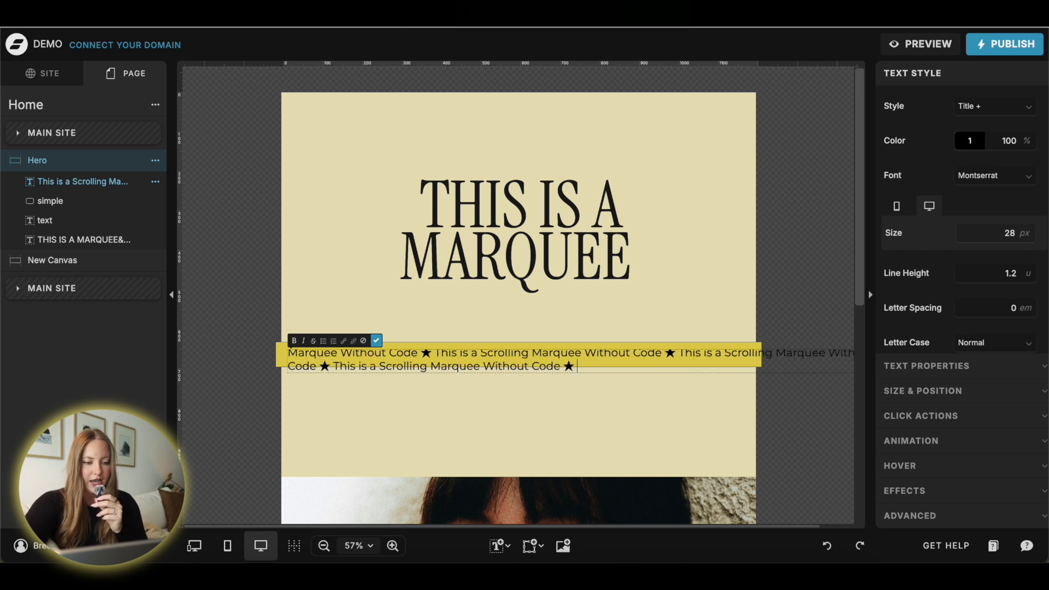
pyautogui.press('super+v')
pyautogui.press('super+v')
pyautogui.press('super+v')
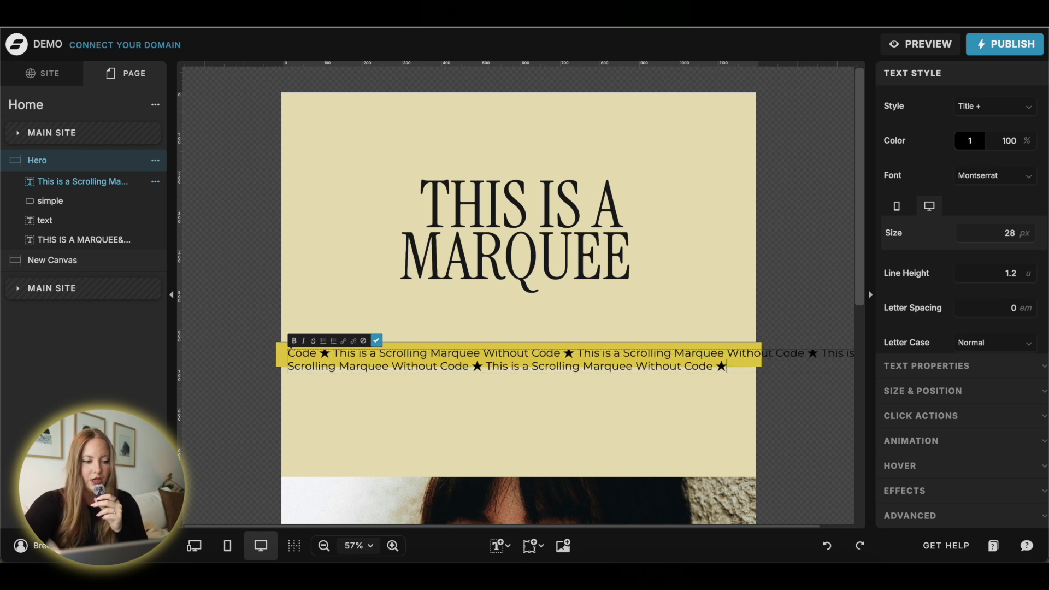
pyautogui.press('super+v')
pyautogui.press('super+v')
pyautogui.press('super+v')
pyautogui.press('super+v')
pyautogui.press('super+v')
pyautogui.press('super+v')
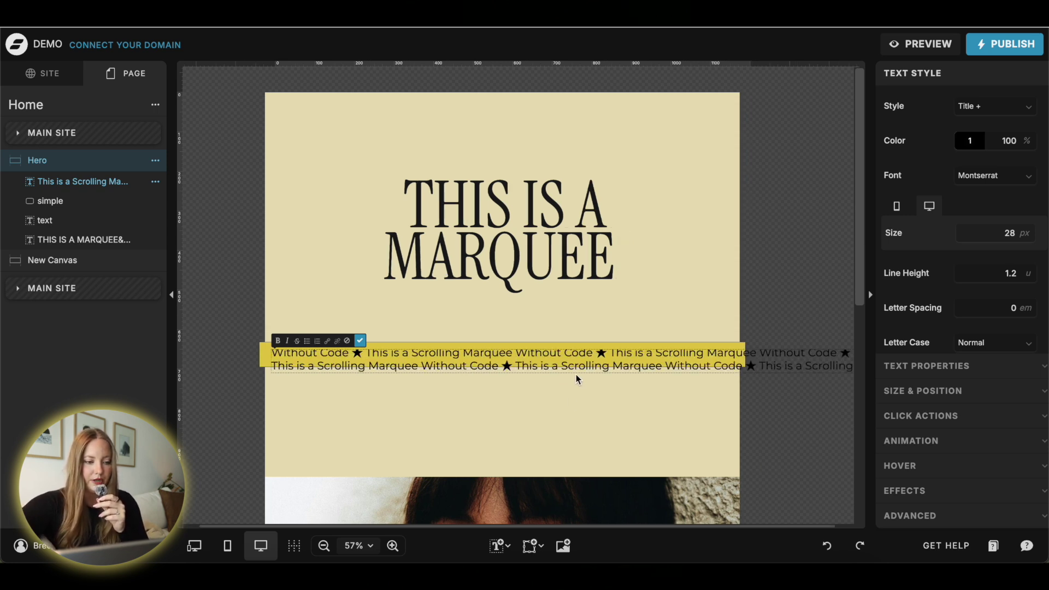
pyautogui.press('Escape')
# Step: Shift the repeated marquee text leftward past the canvas edge and set its overflow to Single Line
pyautogui.moveTo(549, 359); pyautogui.dragTo(514, 360)
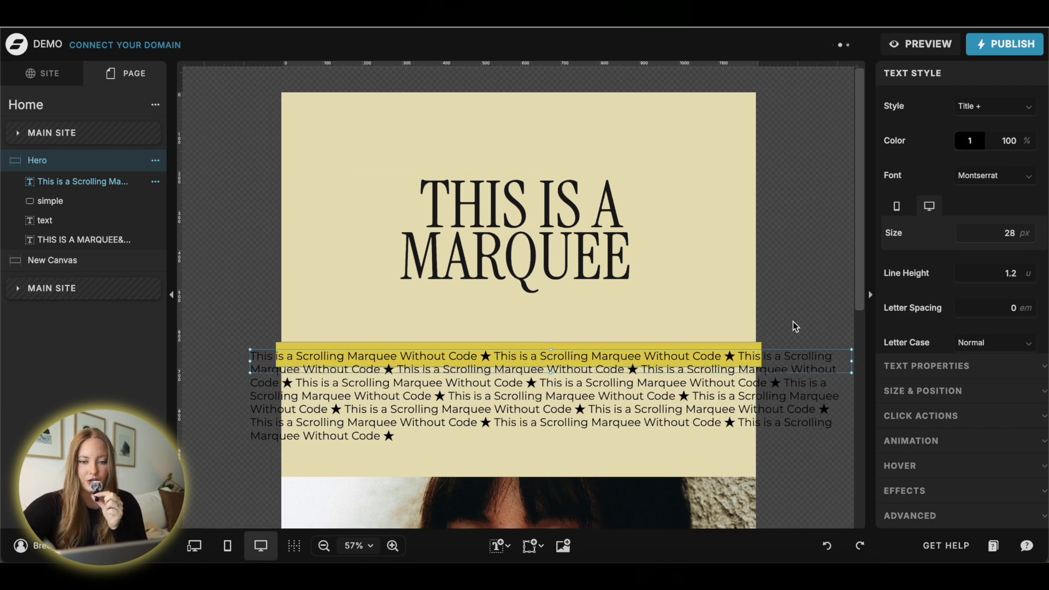
pyautogui.scroll(-2, 940, 236)
pyautogui.scroll(2, 939, 236)
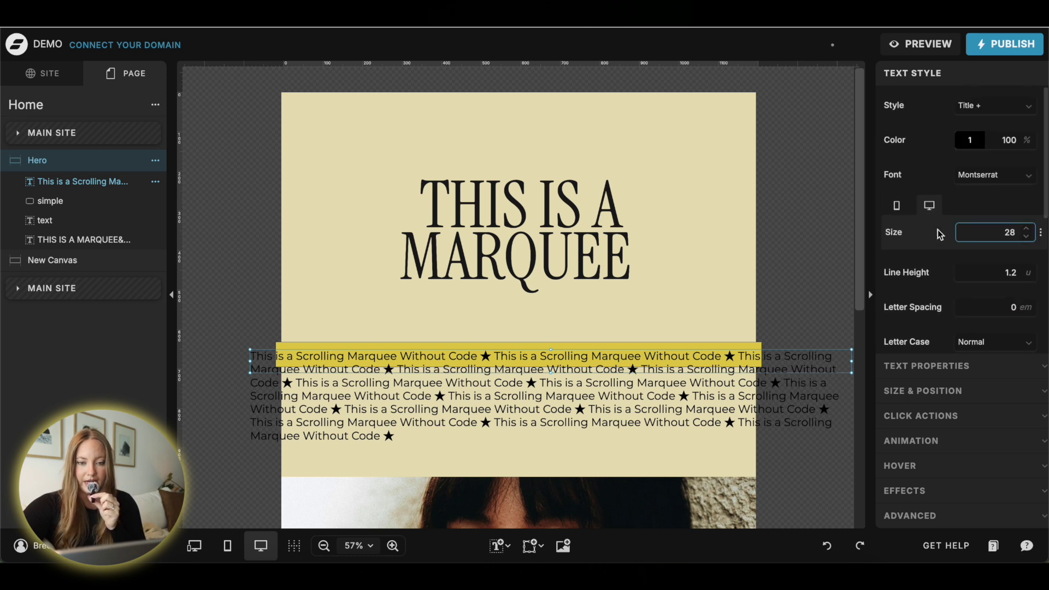
pyautogui.scroll(-4, 951, 241)
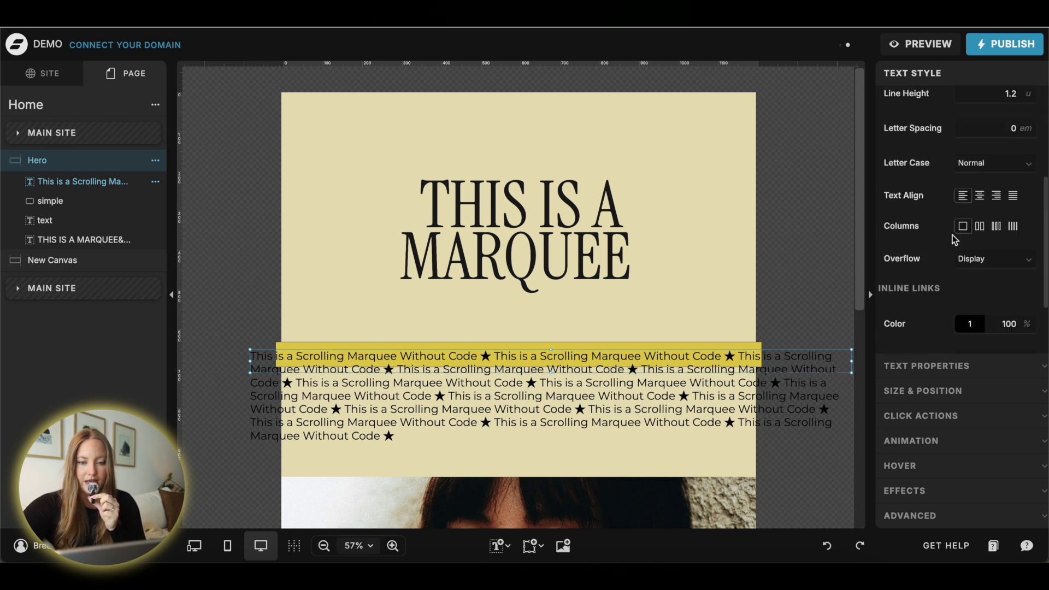
pyautogui.click(992, 238)
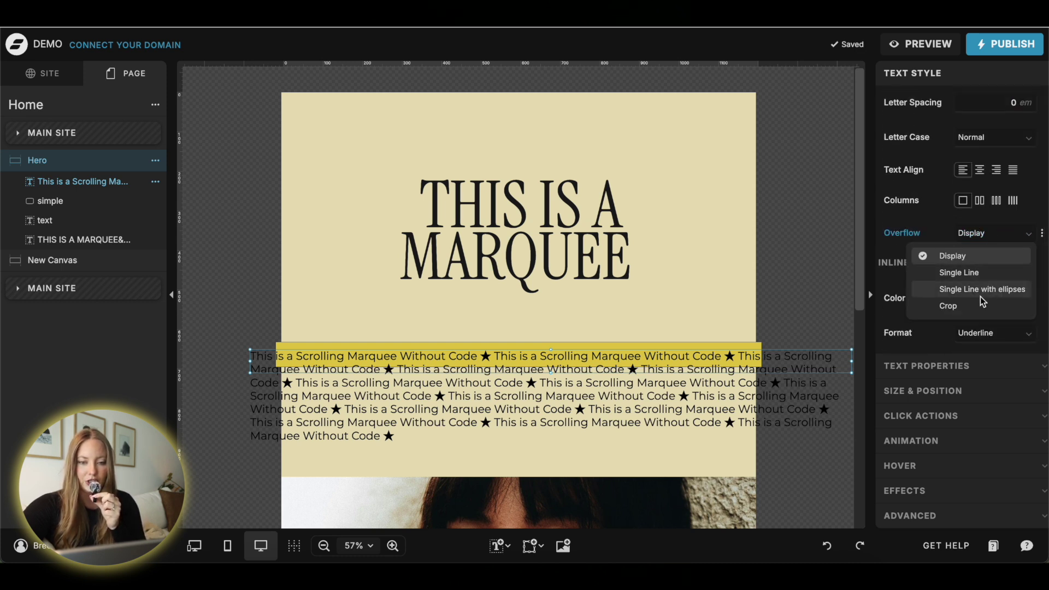
pyautogui.click(978, 274)
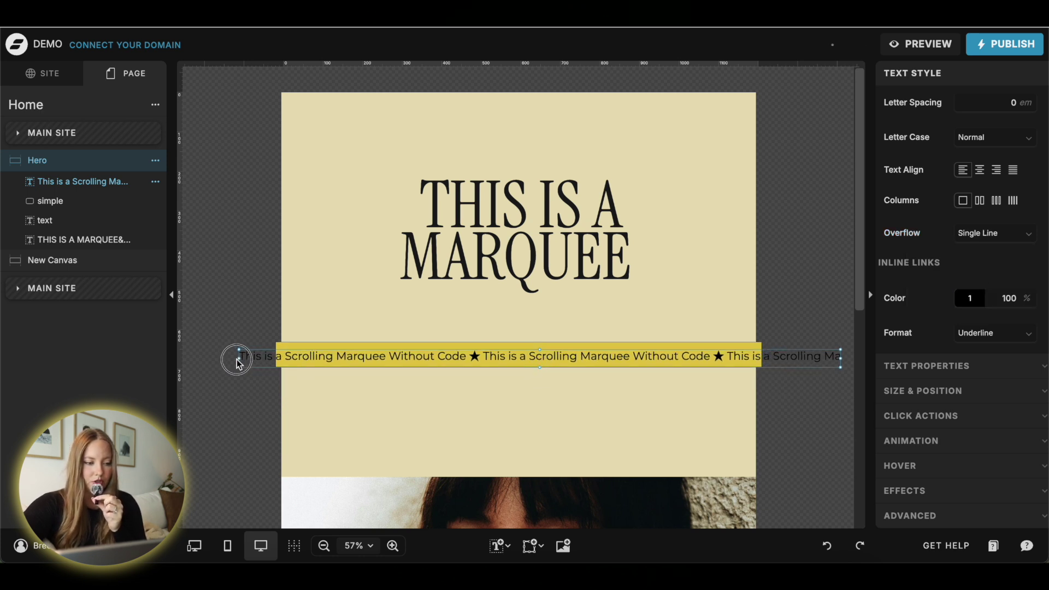
# Step: Widen the marquee text box well past both canvas sides and lock it horizontally to stretch across the full width
pyautogui.moveTo(240, 359); pyautogui.dragTo(83, 353)
pyautogui.moveTo(843, 365); pyautogui.dragTo(947, 369)
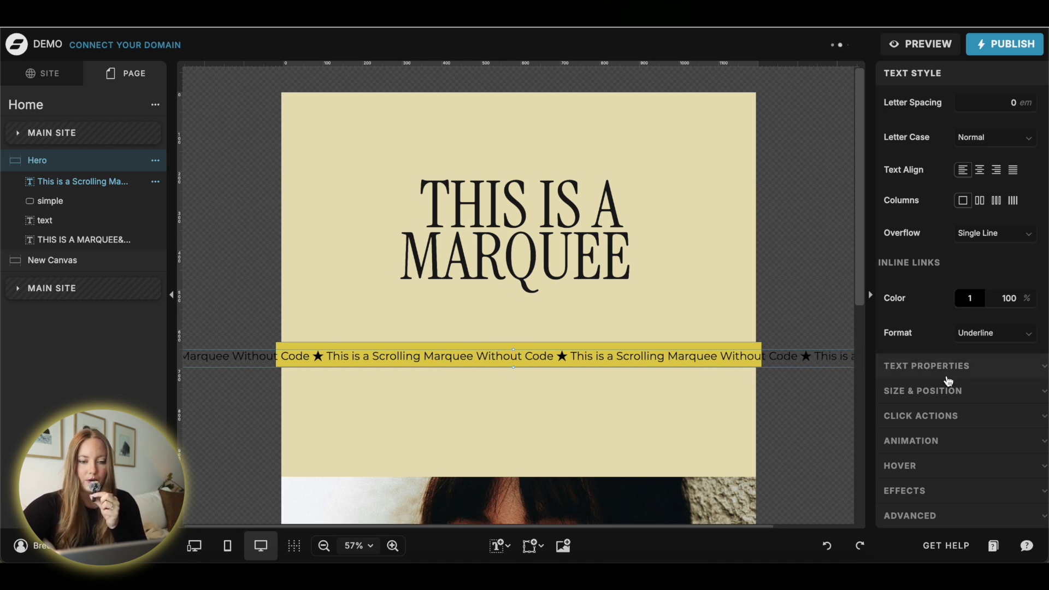
pyautogui.scroll(-2, 973, 271)
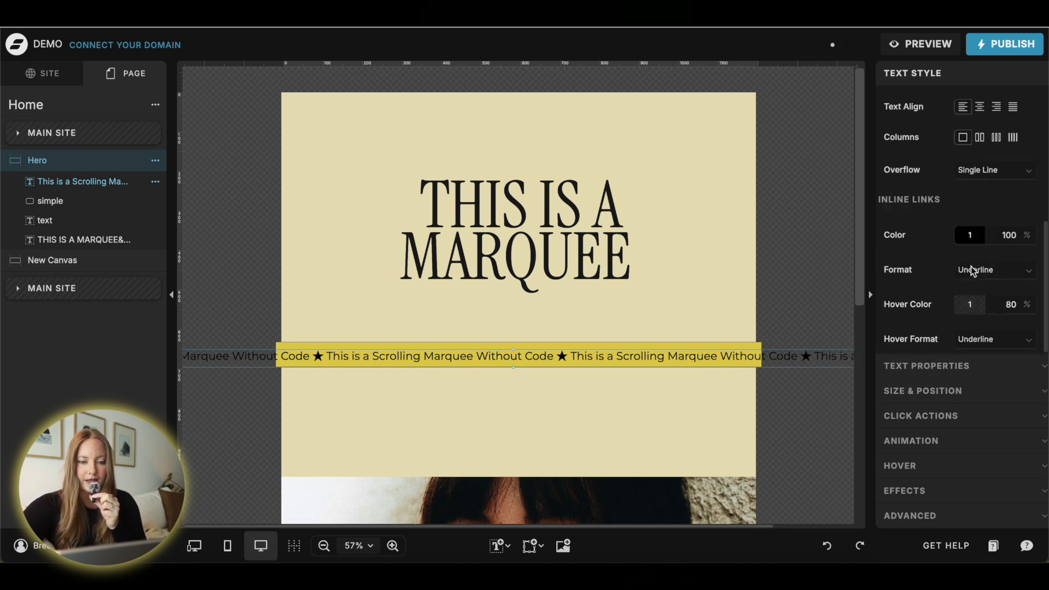
pyautogui.click(950, 391)
pyautogui.scroll(-5, 954, 402)
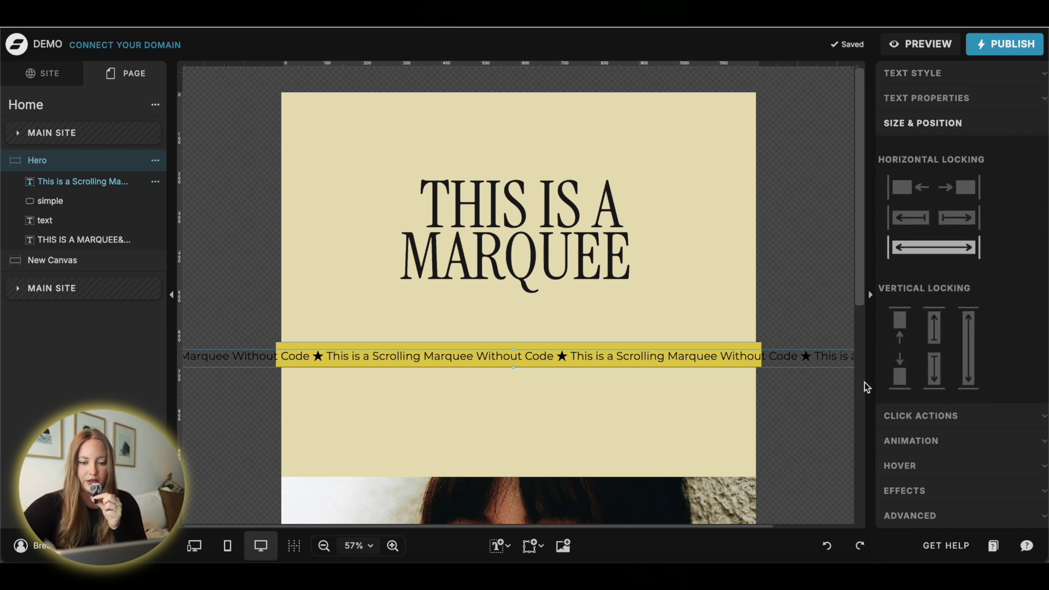
# Step: Give the marquee text a Slide animation from the Right with a time of 100 seconds, and deselect it
pyautogui.click(924, 441)
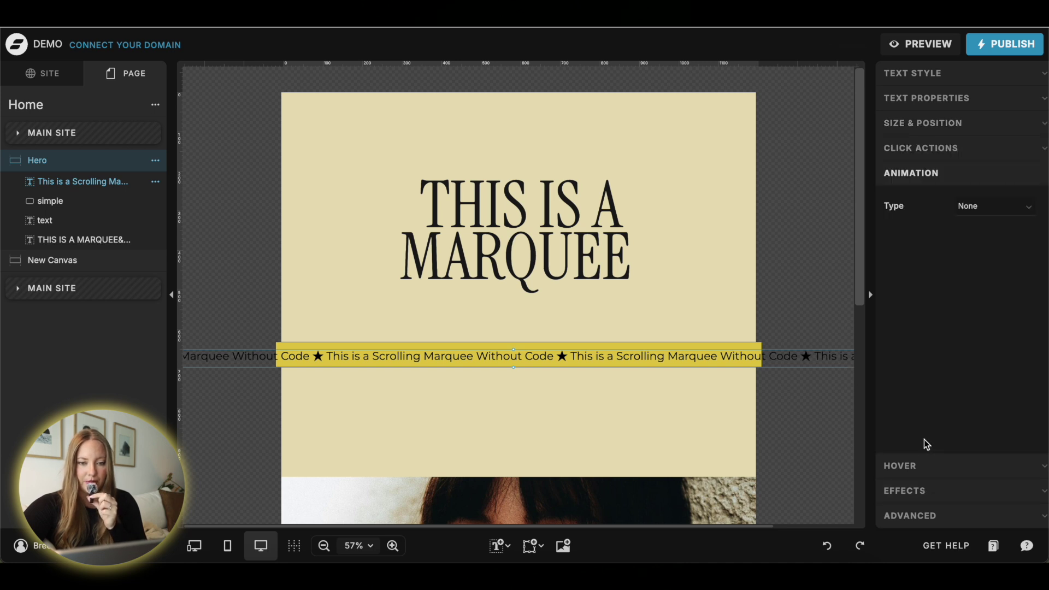
pyautogui.click(982, 207)
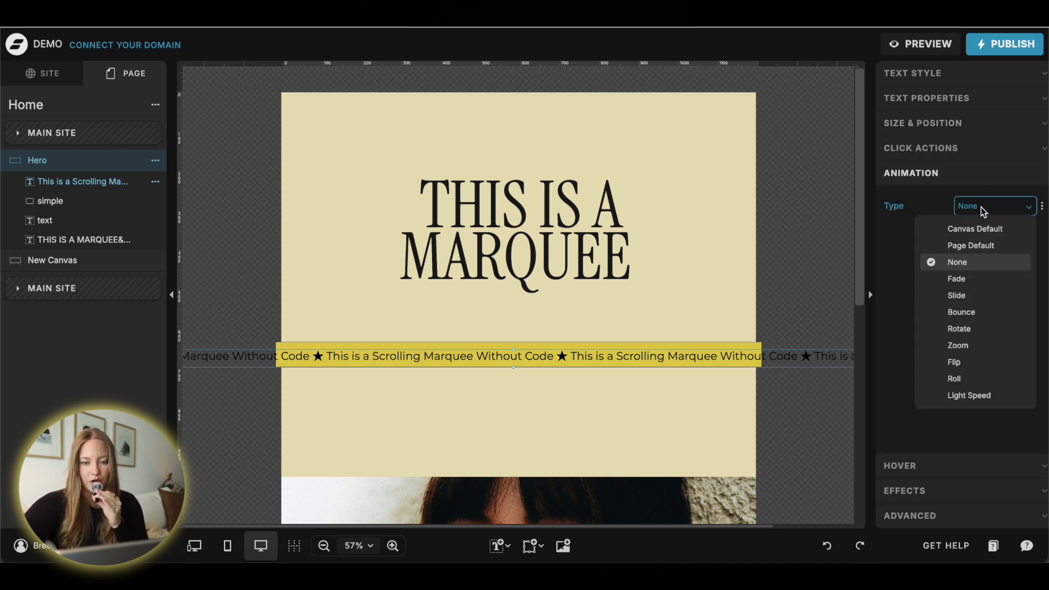
pyautogui.click(969, 294)
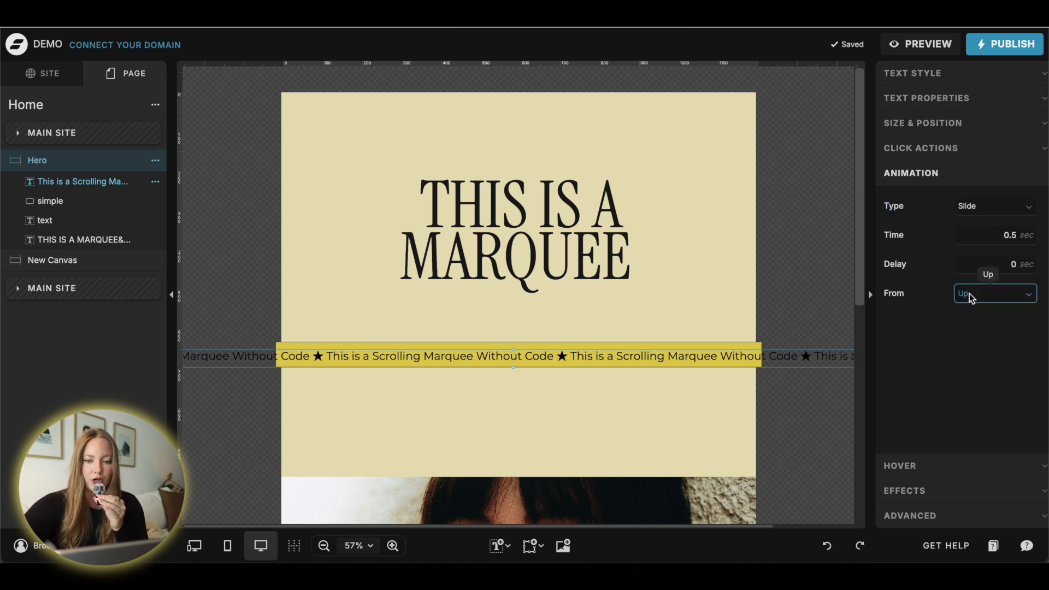
pyautogui.click(998, 294)
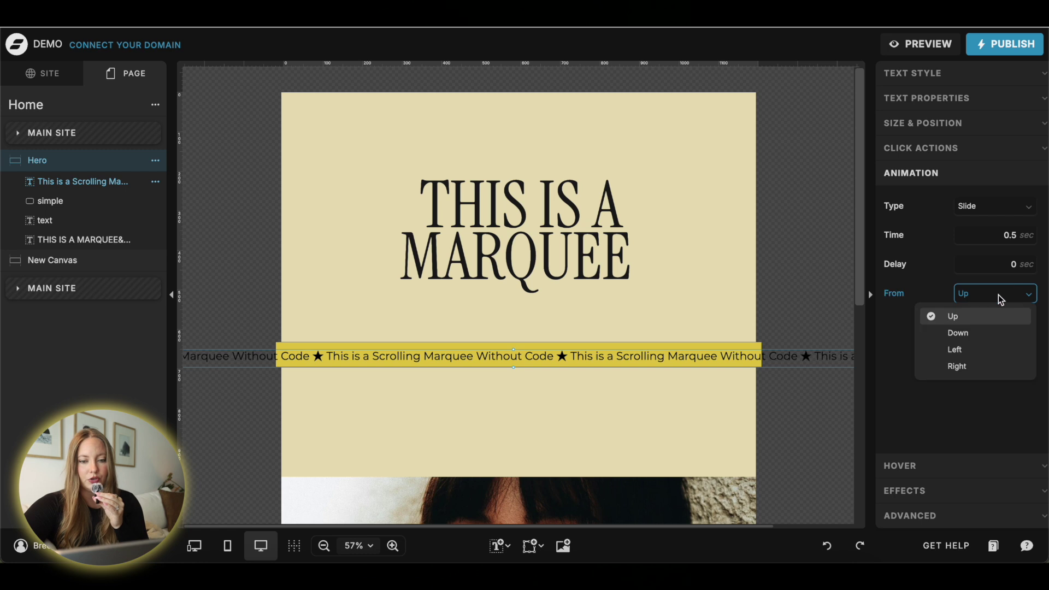
pyautogui.click(975, 368)
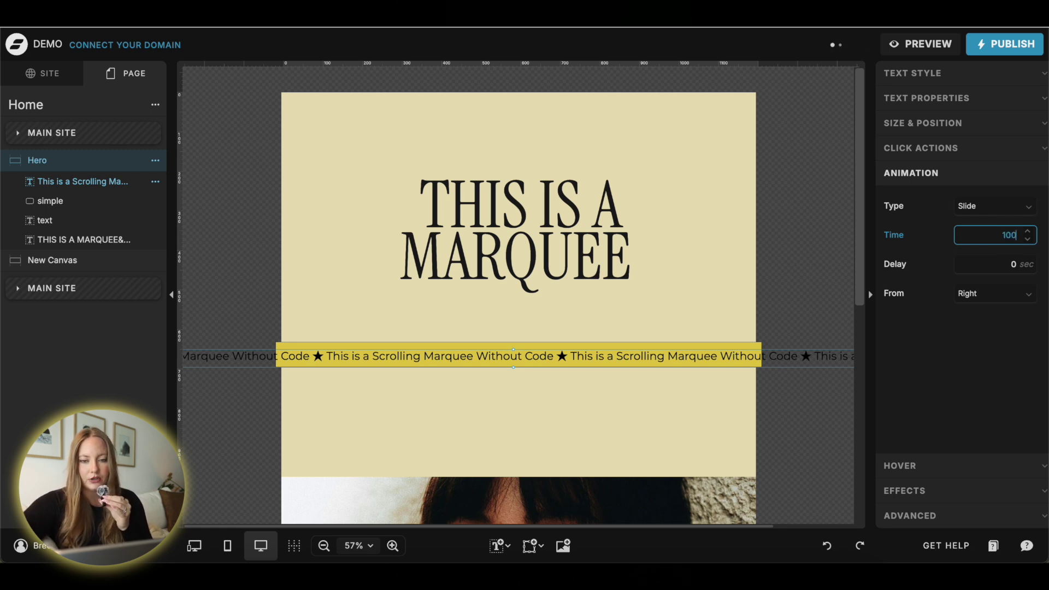
pyautogui.click(823, 213)
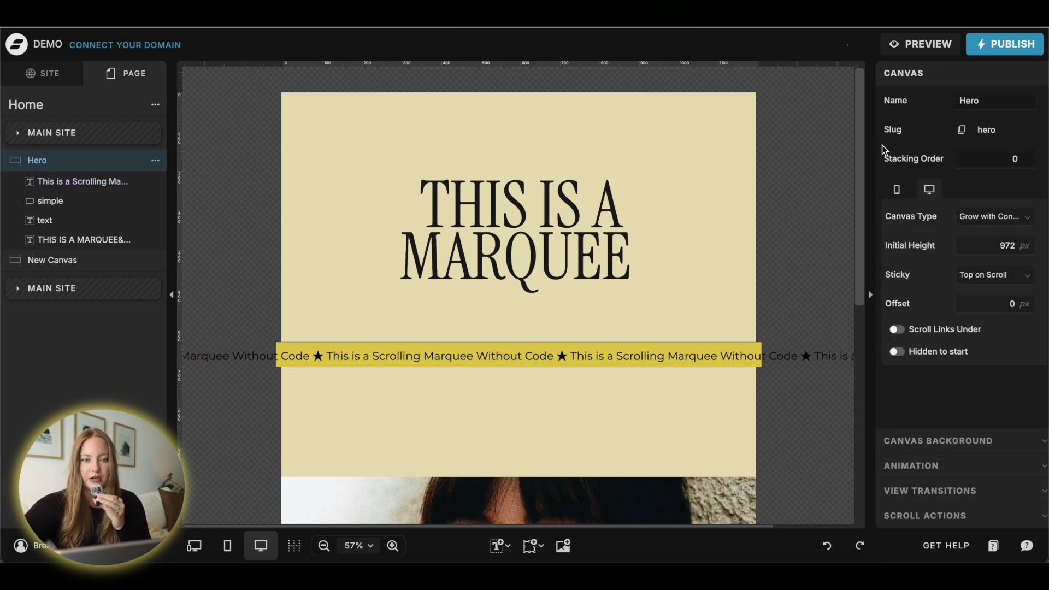
# Step: Preview the site on its own page to check how the marquee text slides over the band, and return to the editor
pyautogui.click(927, 48)
pyautogui.click(240, 70)
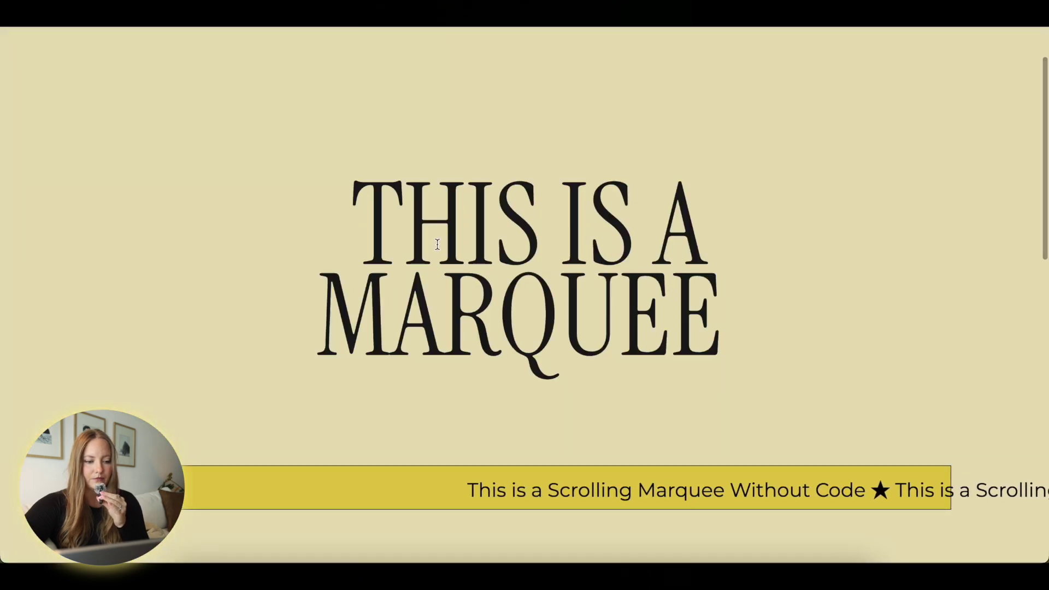
pyautogui.hotkey('ctrl', 'w')
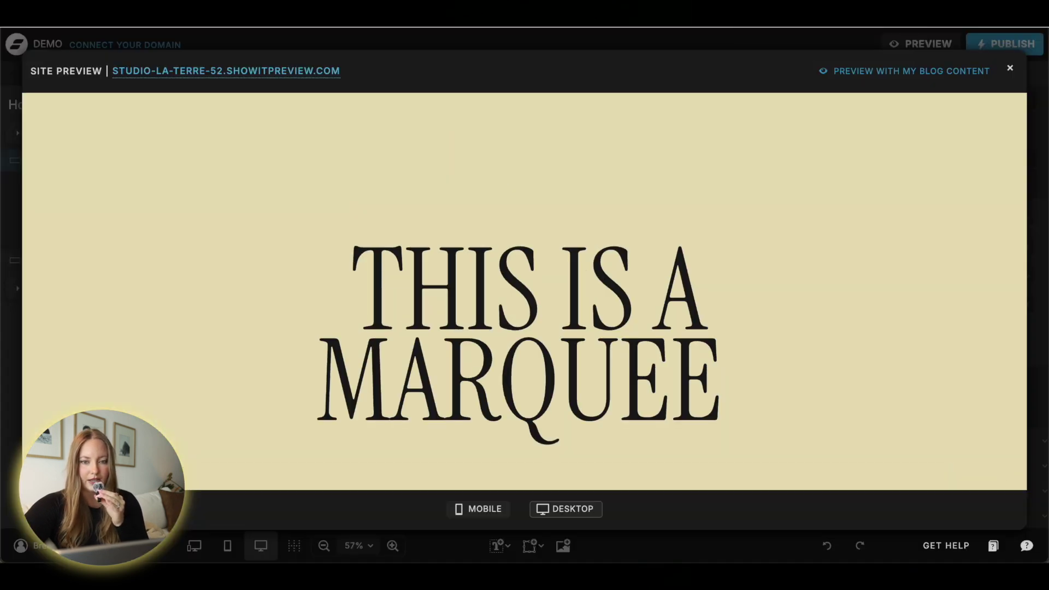
pyautogui.click(1012, 70)
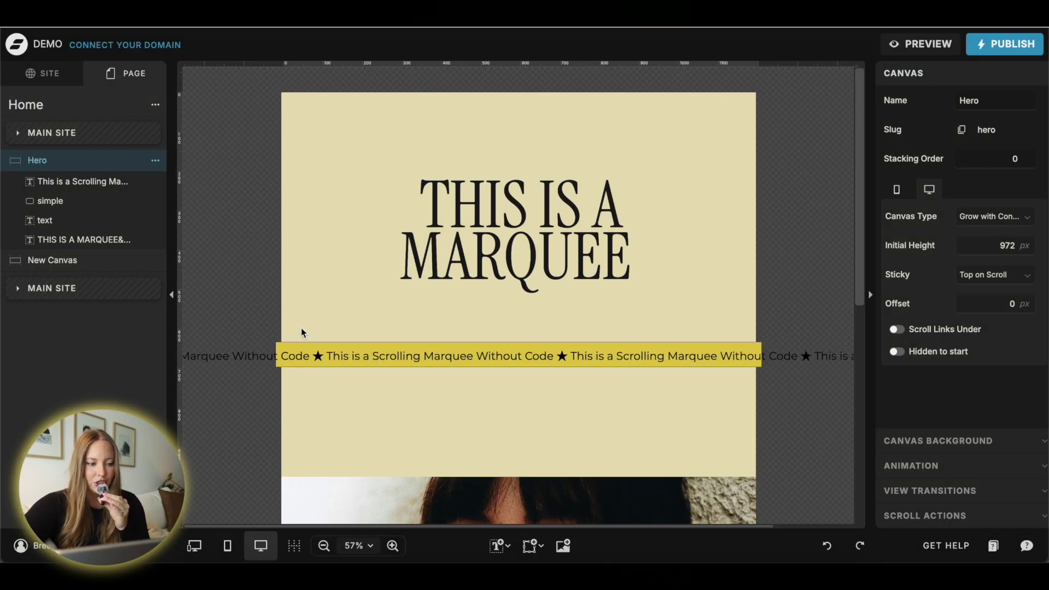
# Step: Lock the yellow band horizontally to stretch across the full width, and deselect it
pyautogui.click(309, 352)
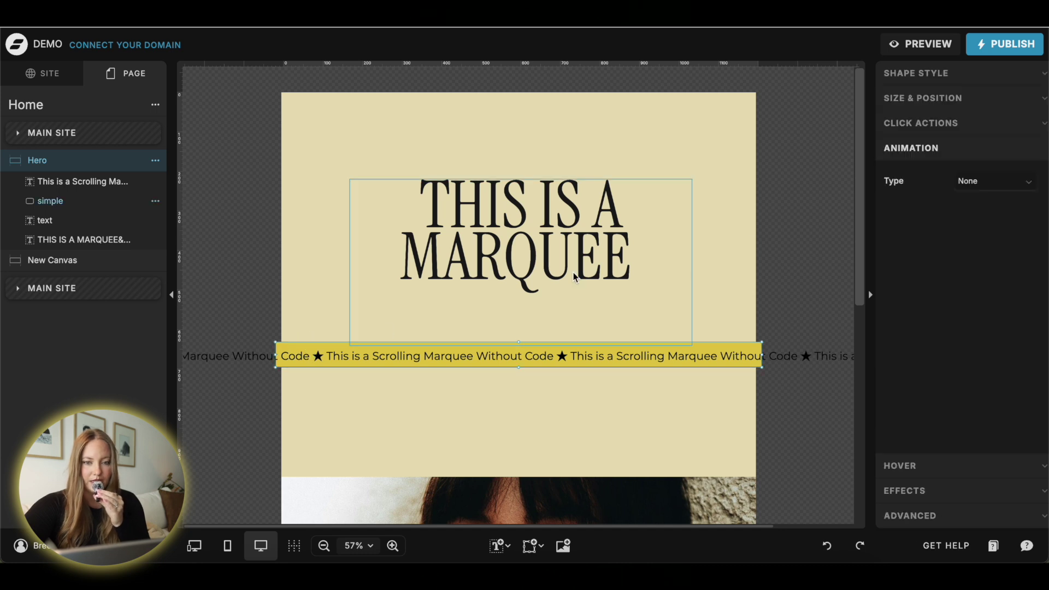
pyautogui.click(933, 80)
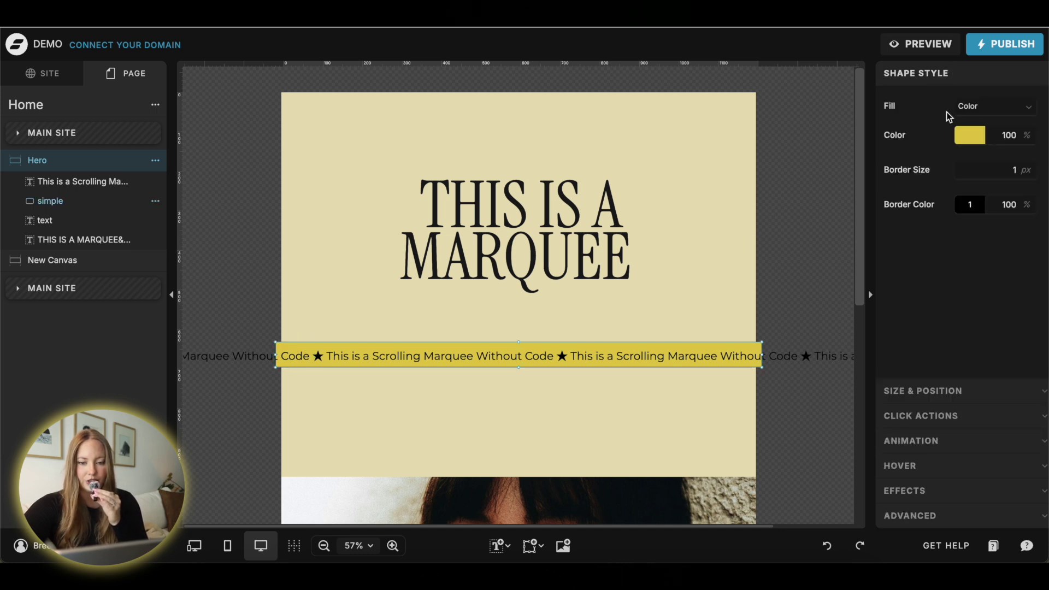
pyautogui.click(934, 396)
pyautogui.scroll(-3, 954, 354)
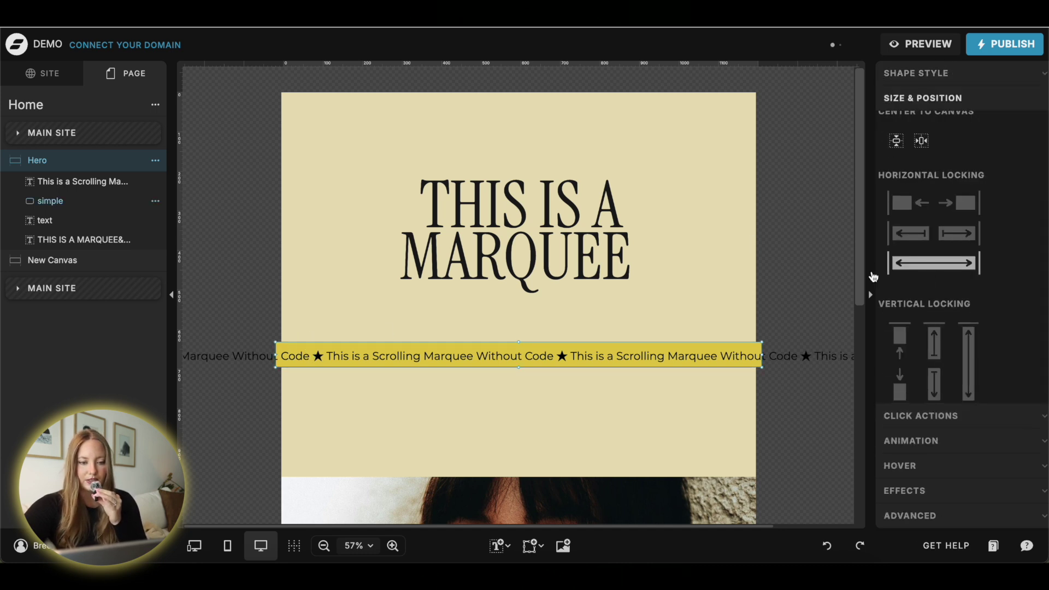
pyautogui.click(785, 287)
# Step: Add a light-blue copy of the band and its marquee text directly beneath the yellow one, and right-align the copied text
pyautogui.hotkey('ctrl', 'v')
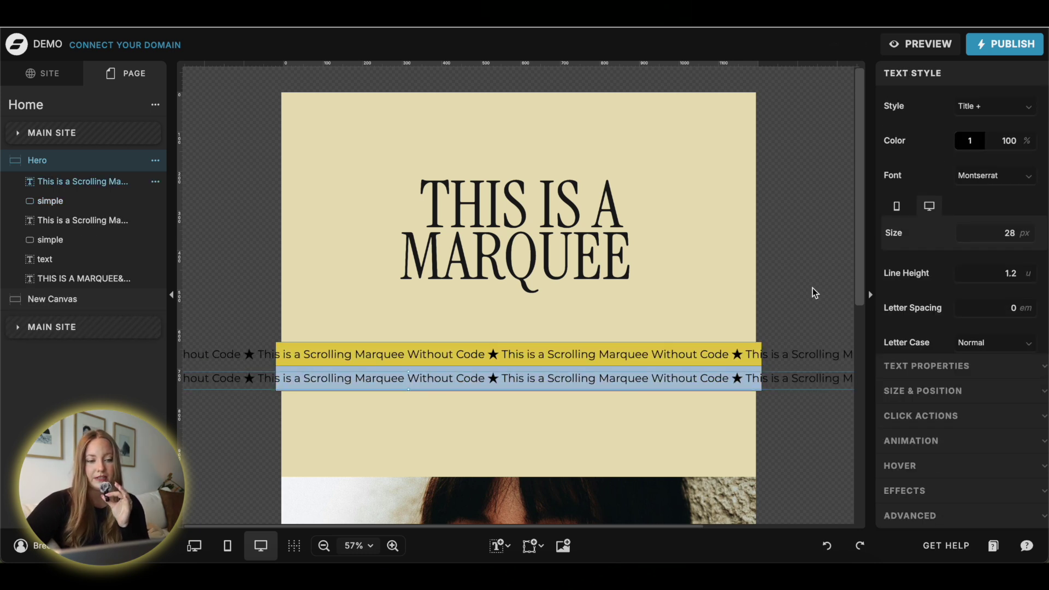
pyautogui.doubleClick(659, 378)
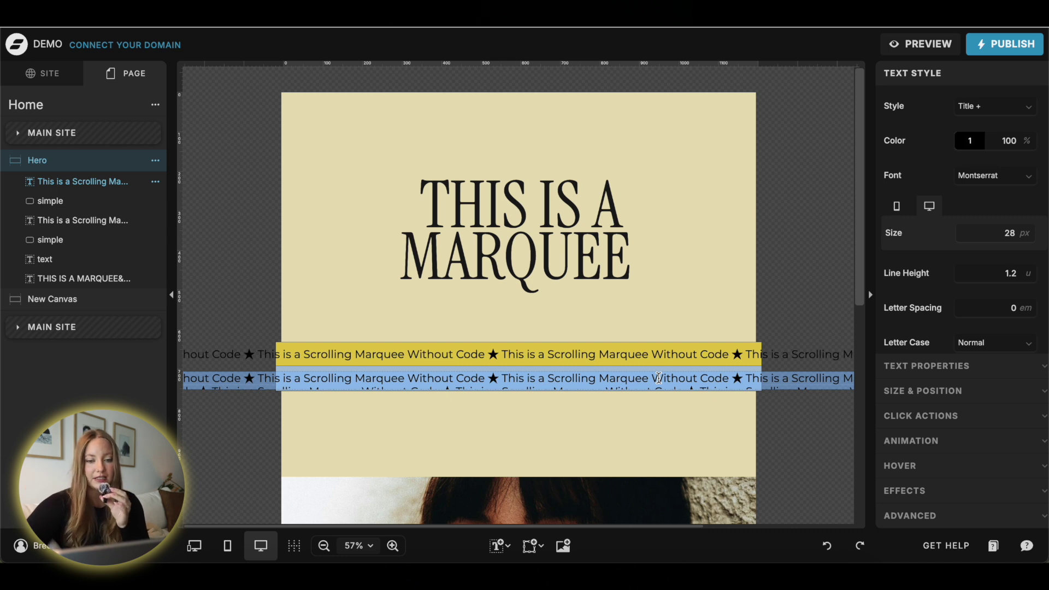
pyautogui.scroll(-3, 971, 296)
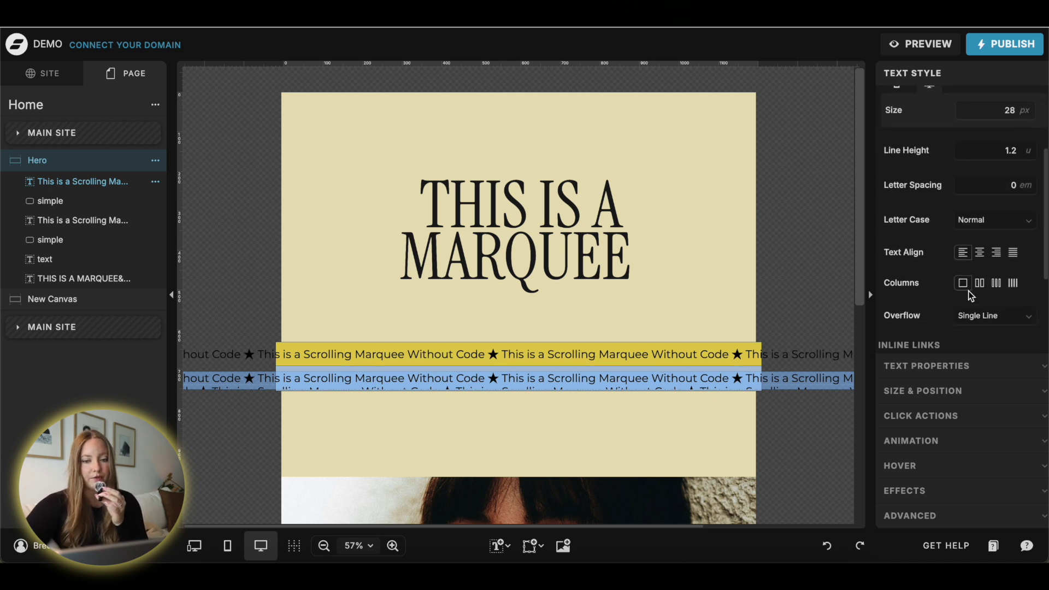
pyautogui.click(998, 257)
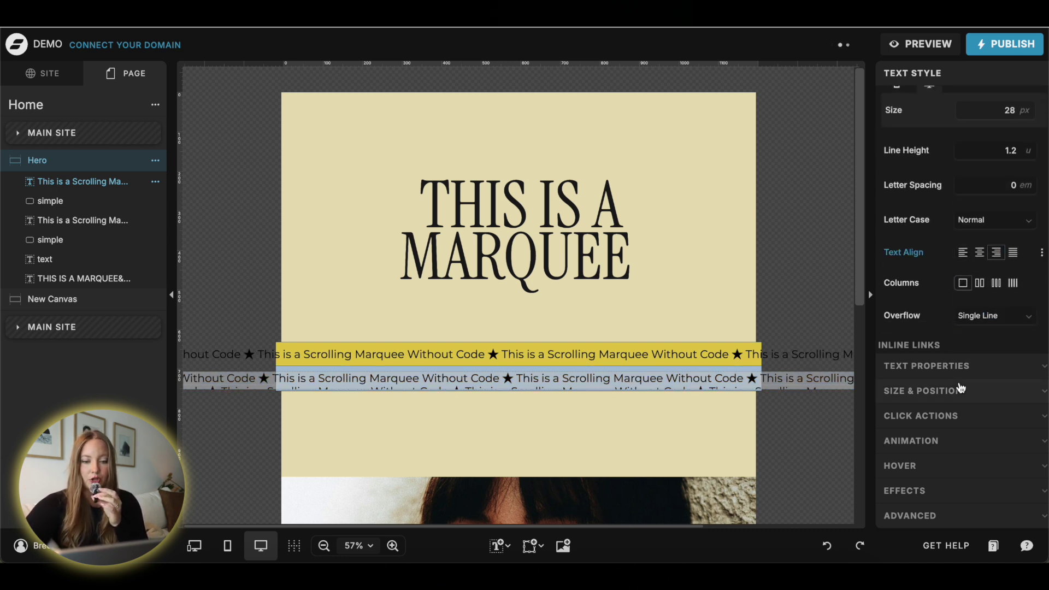
# Step: Set the lower marquee text's Slide animation to come from the Left, and preview the site
pyautogui.click(936, 442)
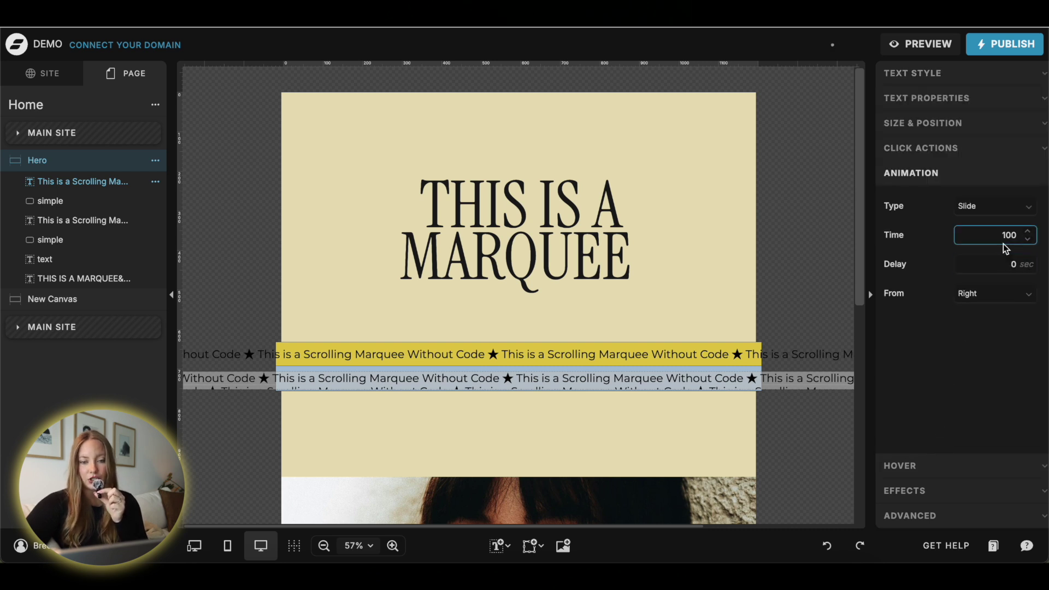
pyautogui.click(1009, 300)
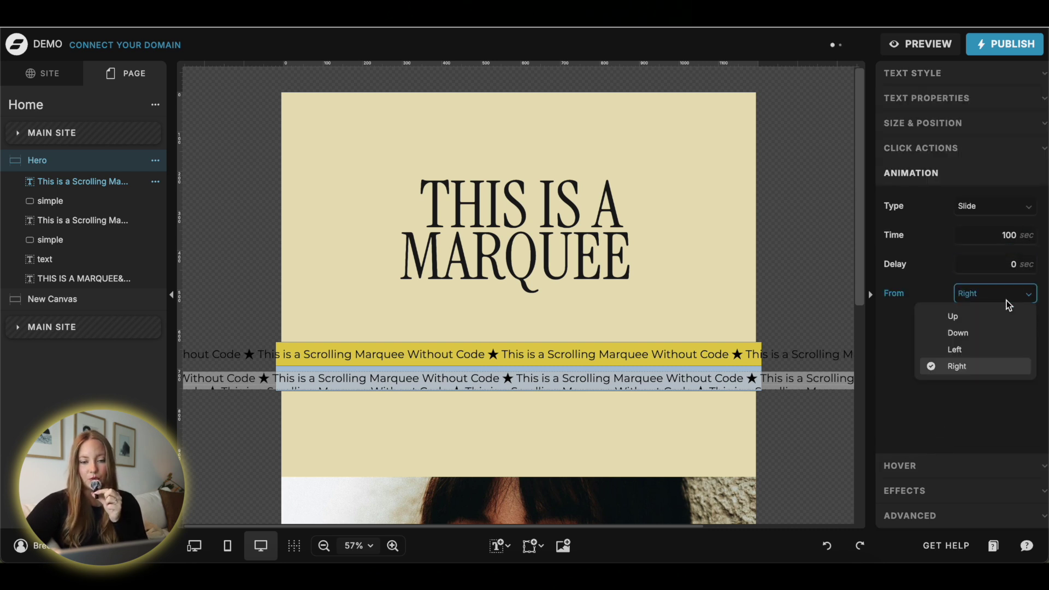
pyautogui.click(983, 353)
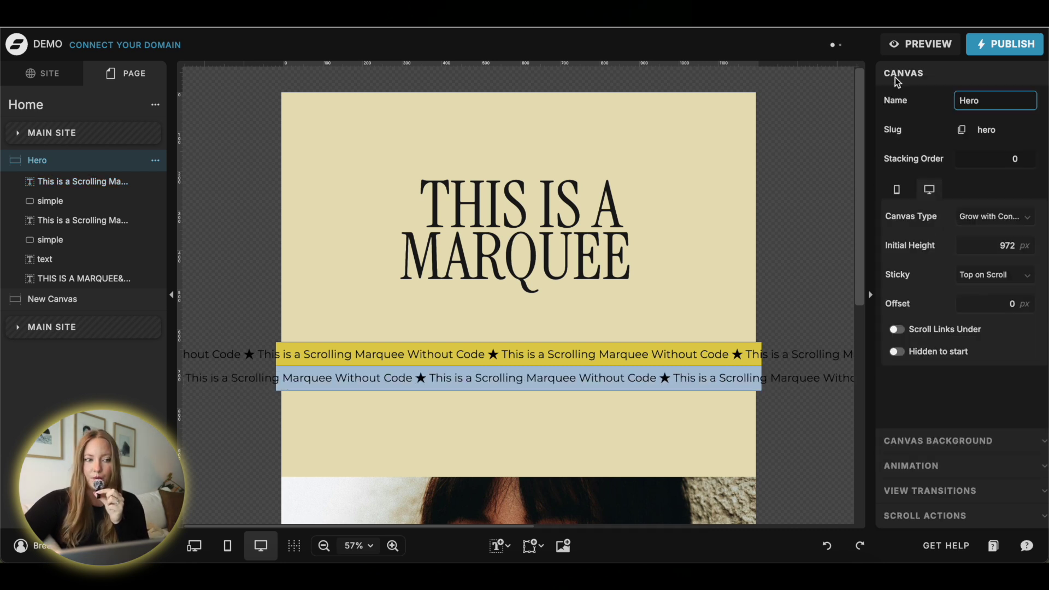
pyautogui.click(924, 43)
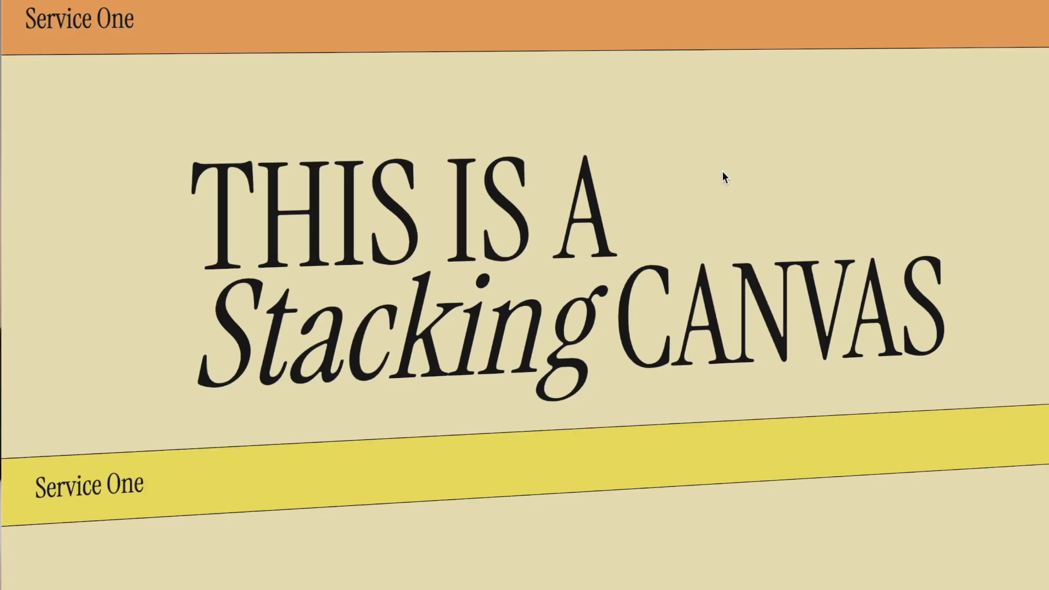
# Step: Examine the stacking canvas examples to see how service and module sections pile up under their coloured bands while scrolling
pyautogui.scroll(-10, 723, 172)
pyautogui.scroll(-3, 714, 172)
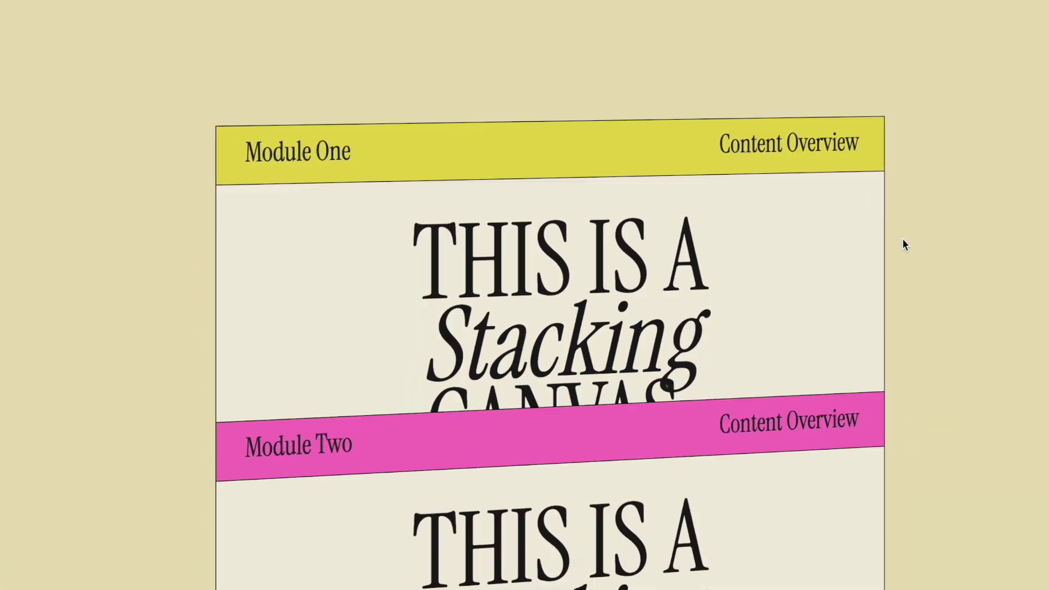
pyautogui.scroll(-5, 901, 240)
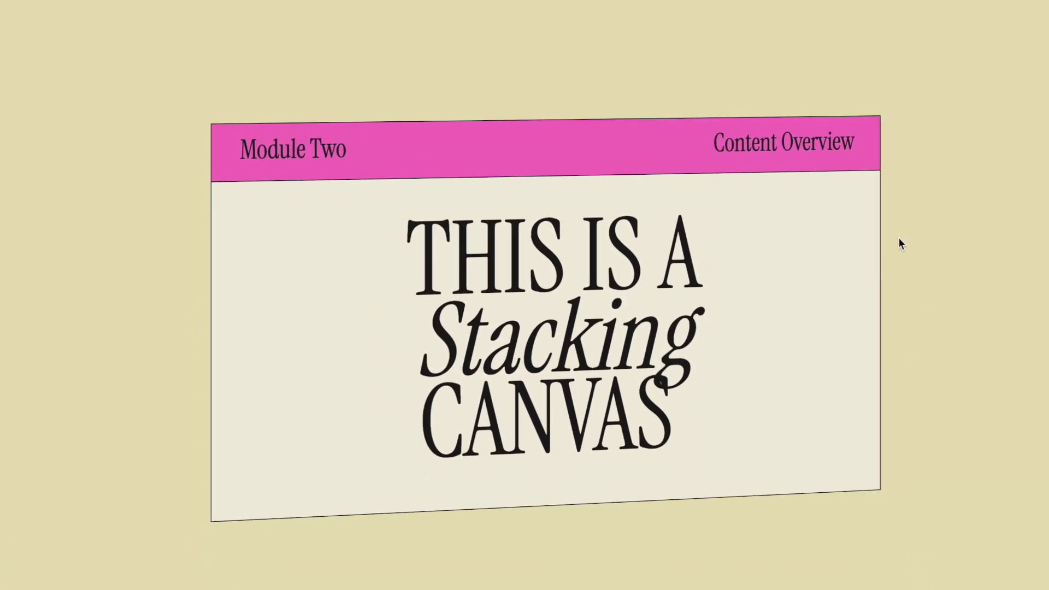
pyautogui.scroll(-10, 897, 237)
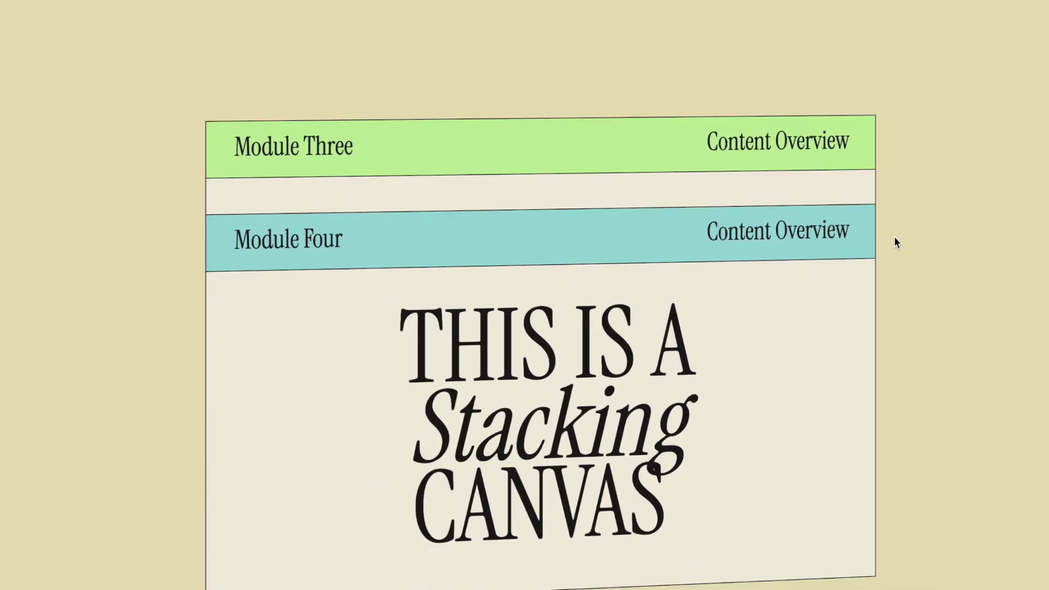
pyautogui.scroll(-3, 895, 238)
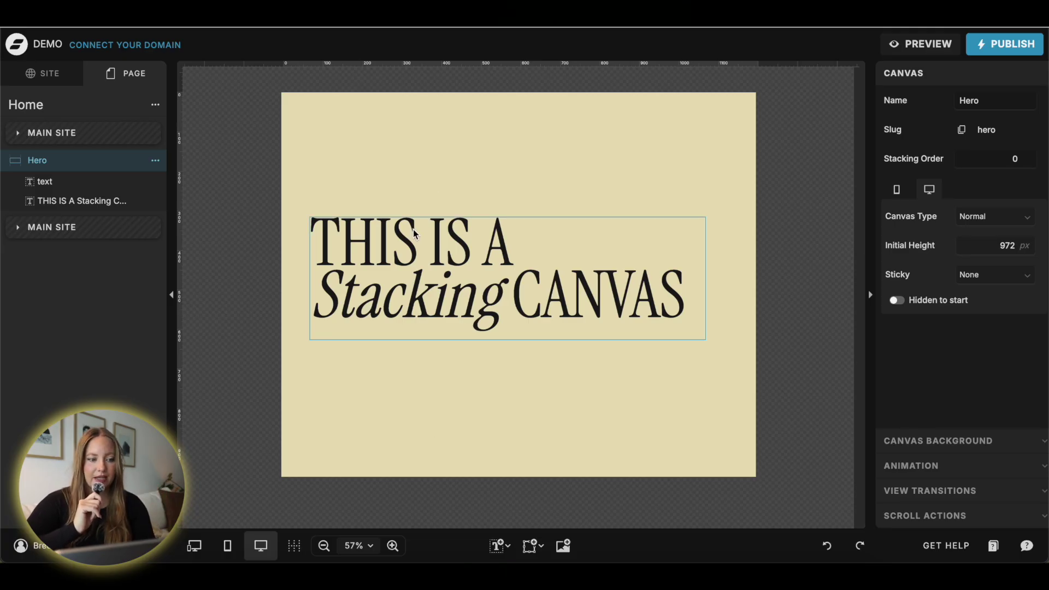
pyautogui.moveTo(415, 234); pyautogui.dragTo(413, 226)
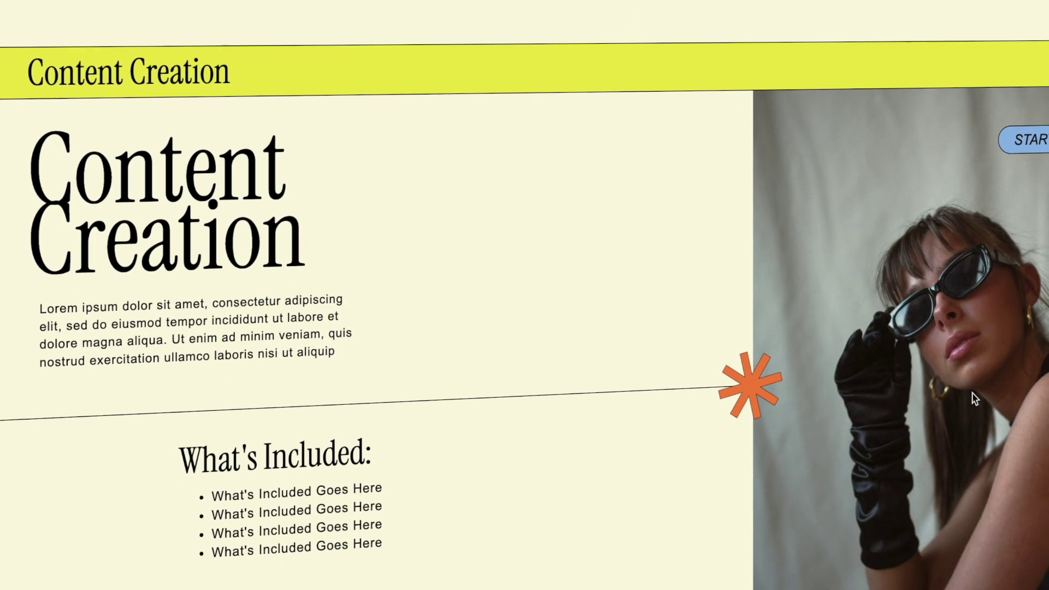
pyautogui.scroll(-10, 974, 399)
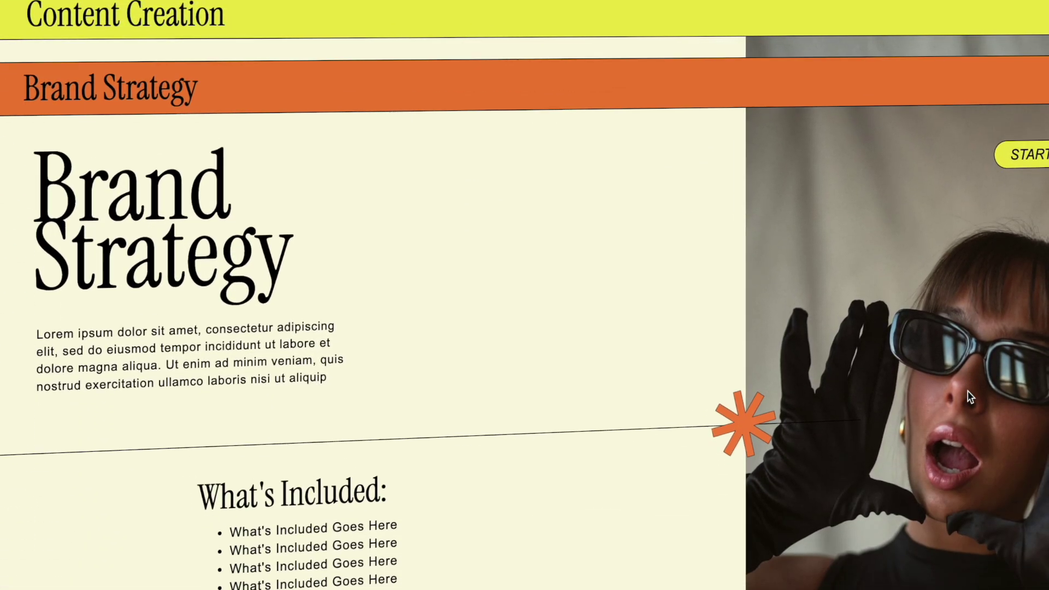
pyautogui.scroll(-10, 966, 392)
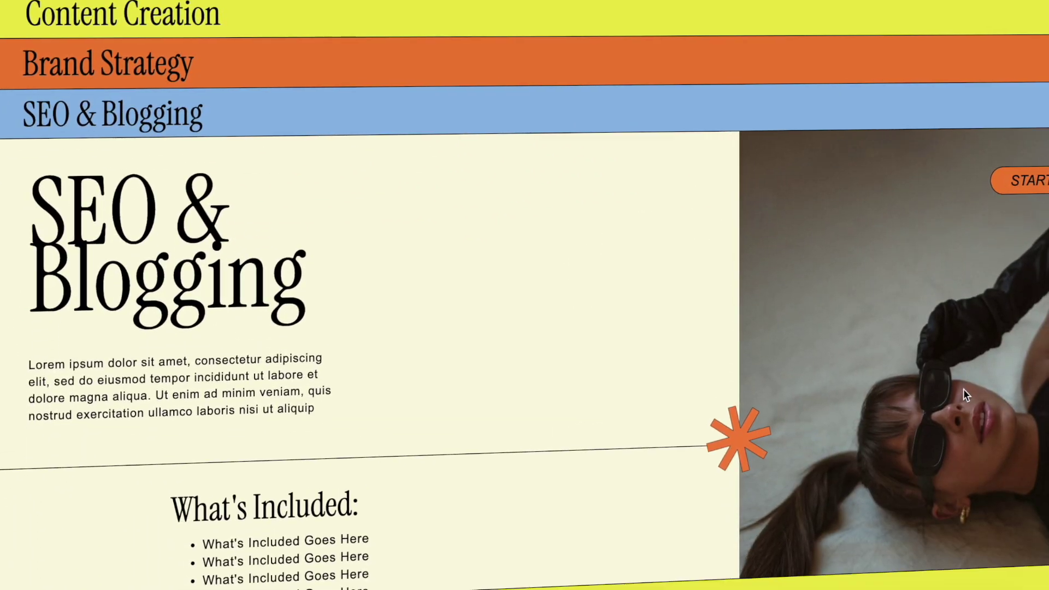
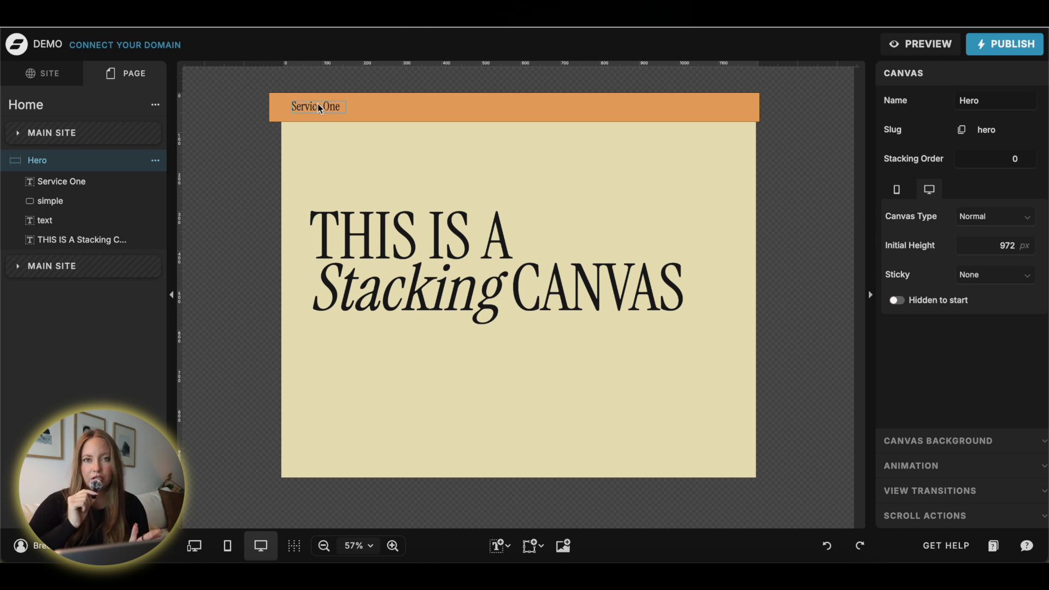
# Step: Move the stacking headline up to X 55, Y 193, and shorten the Hero canvas to a height of 778 px
pyautogui.moveTo(449, 282); pyautogui.dragTo(442, 241)
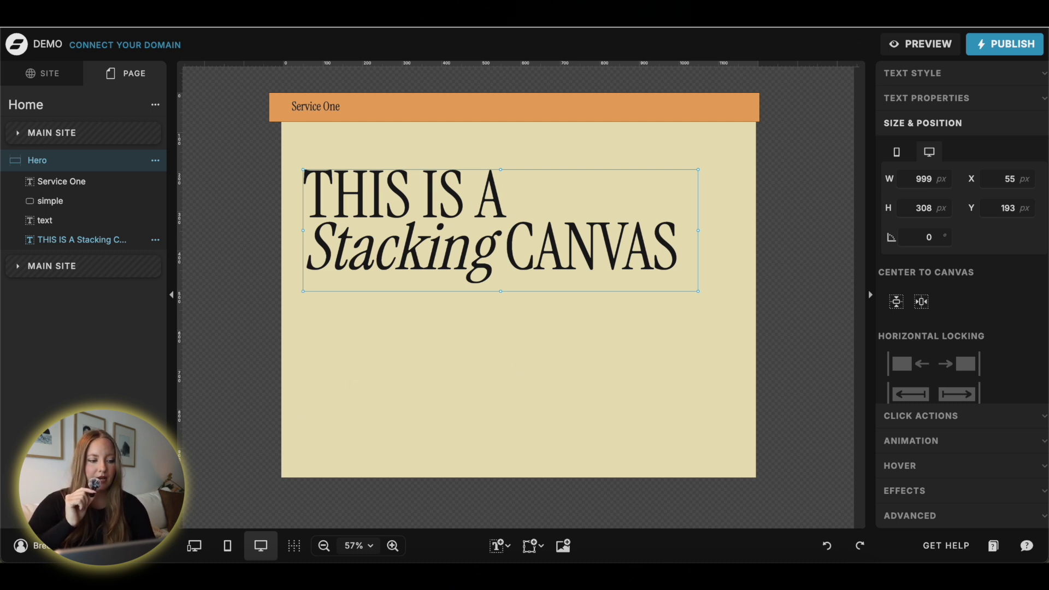
pyautogui.moveTo(184, 477); pyautogui.dragTo(195, 347)
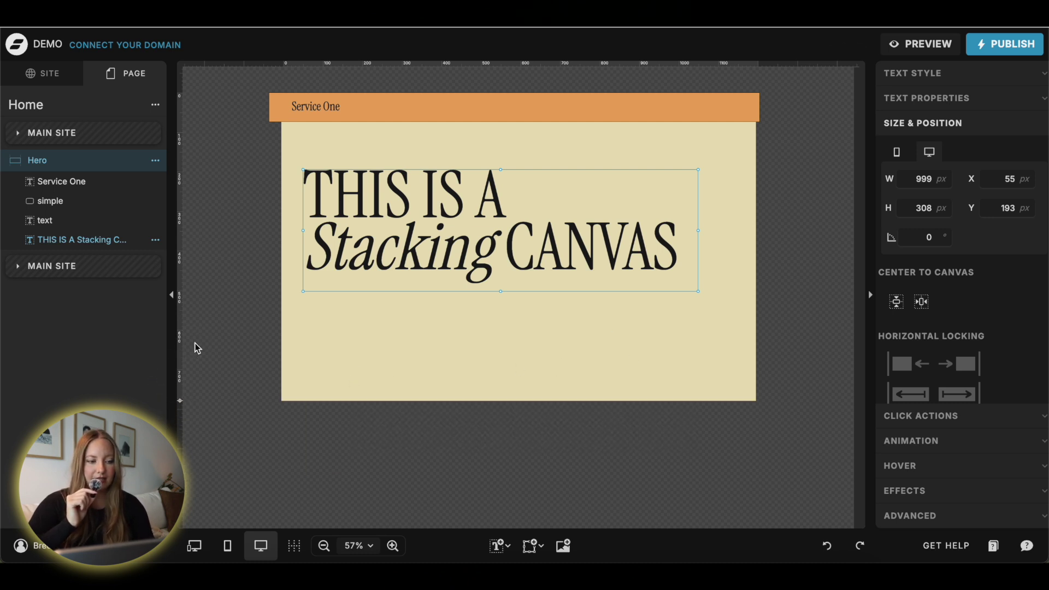
# Step: Make the Hero canvas sticky with Top on Scroll, and duplicate the canvas
pyautogui.click(454, 302)
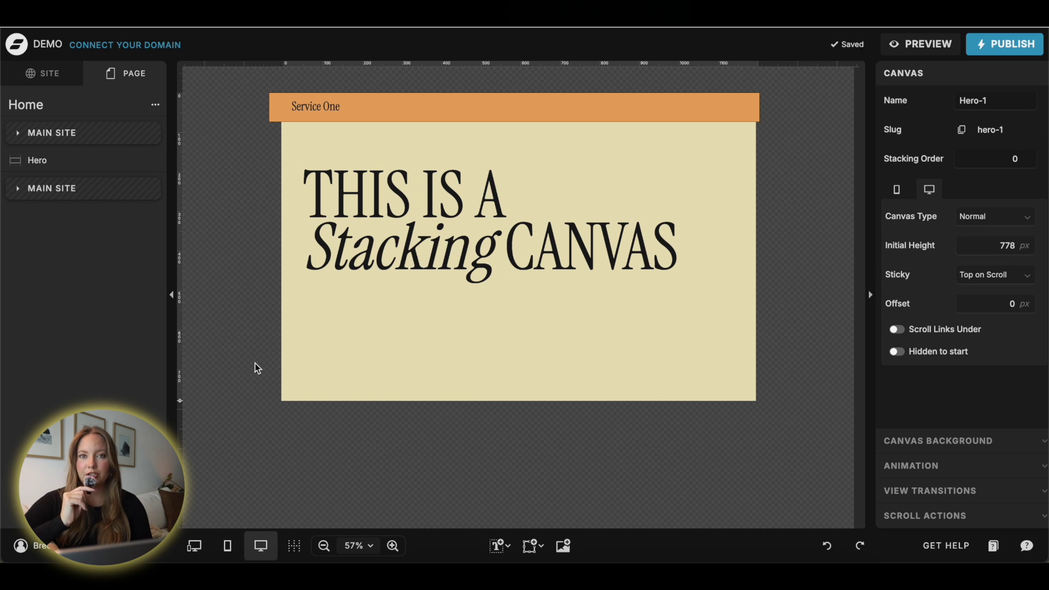
pyautogui.click(145, 159)
pyautogui.click(154, 162)
pyautogui.click(175, 218)
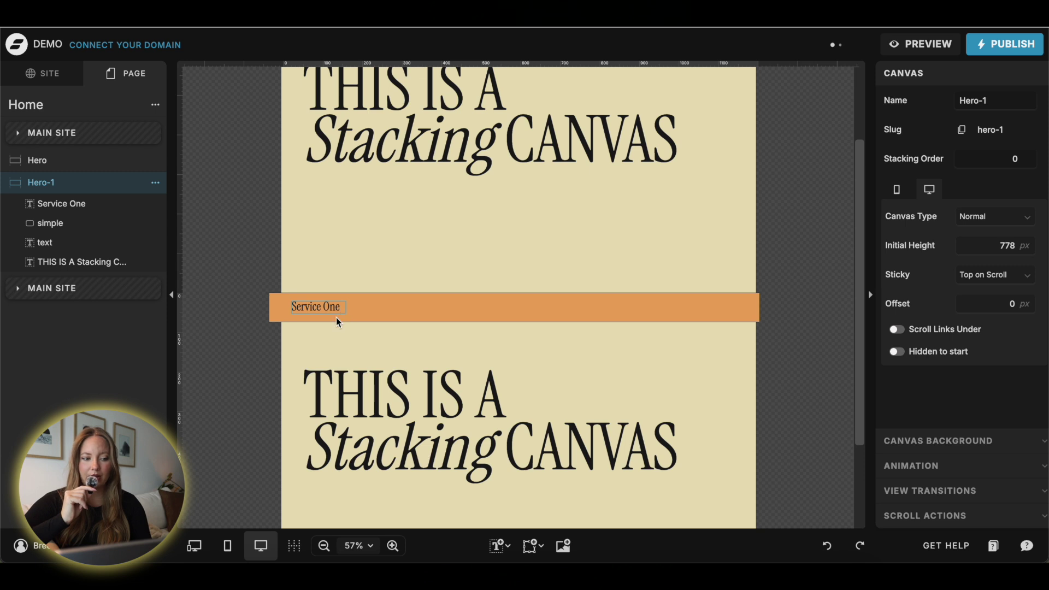
# Step: Recolour the duplicated canvas's band yellow, and place a beige 1242 by 829 px shape behind its content at X -21, Y 0
pyautogui.click(466, 309)
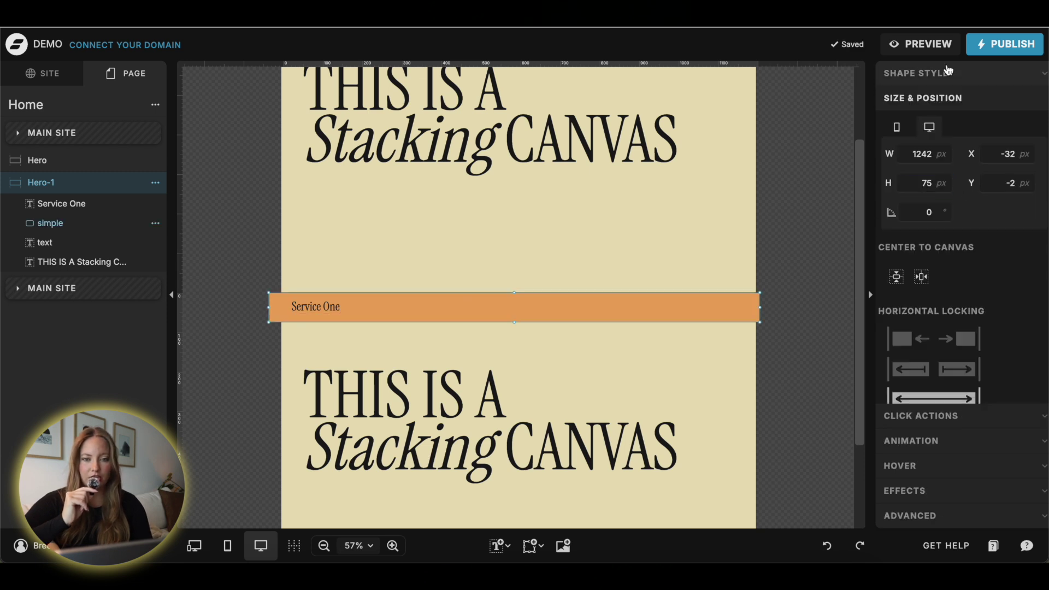
pyautogui.click(948, 74)
pyautogui.click(963, 136)
pyautogui.click(238, 324)
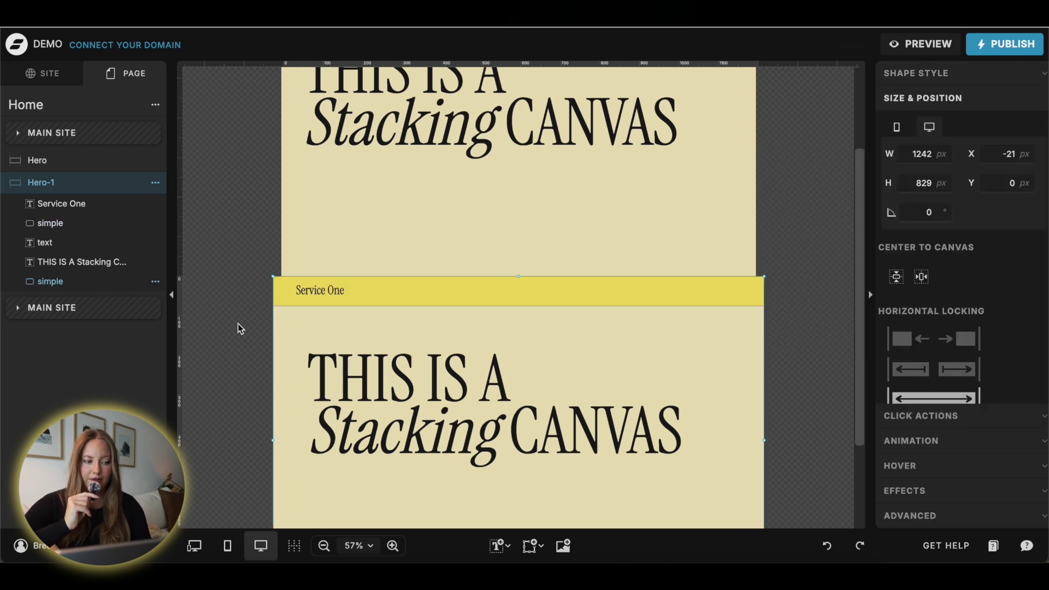
pyautogui.scroll(-2, 238, 327)
pyautogui.click(213, 302)
# Step: Set the duplicated canvas's sticky offset to 40 px, check the stacking on the site's own preview page, and return to the editor
pyautogui.click(63, 184)
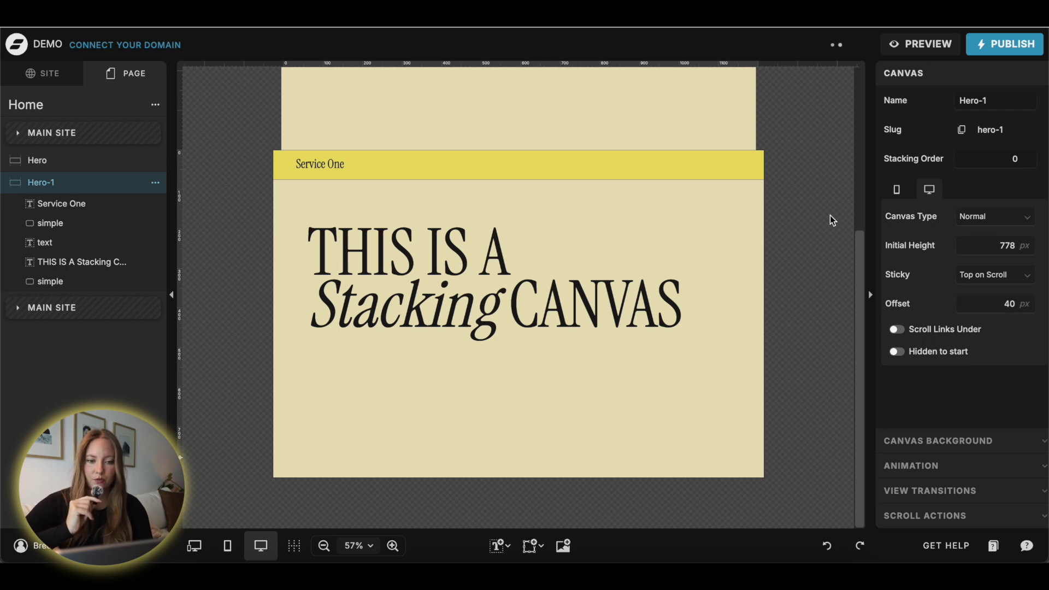
pyautogui.click(927, 43)
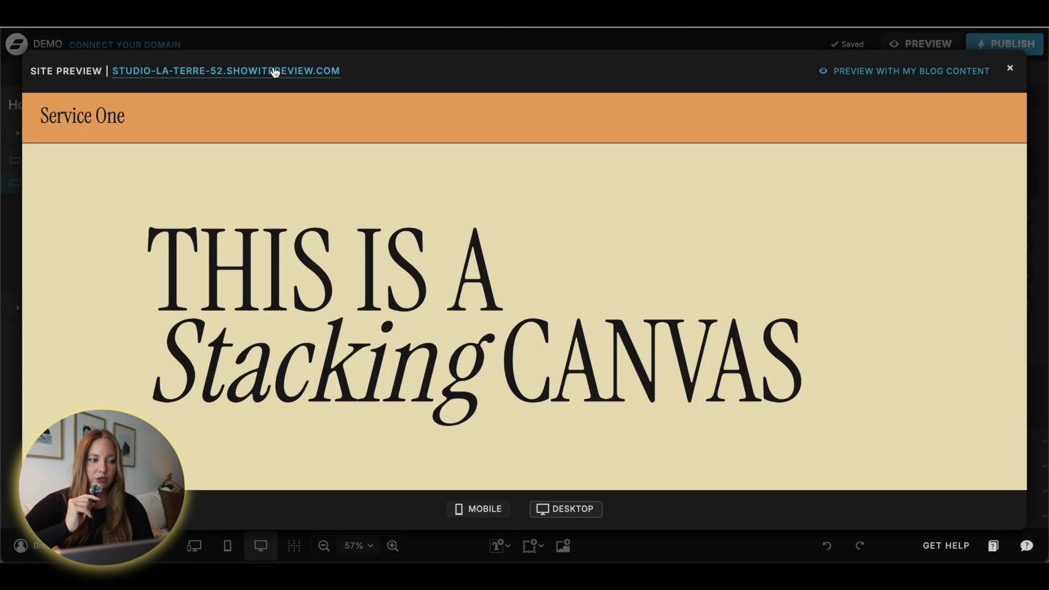
pyautogui.click(274, 70)
pyautogui.scroll(-5, 465, 190)
pyautogui.scroll(-4, 466, 190)
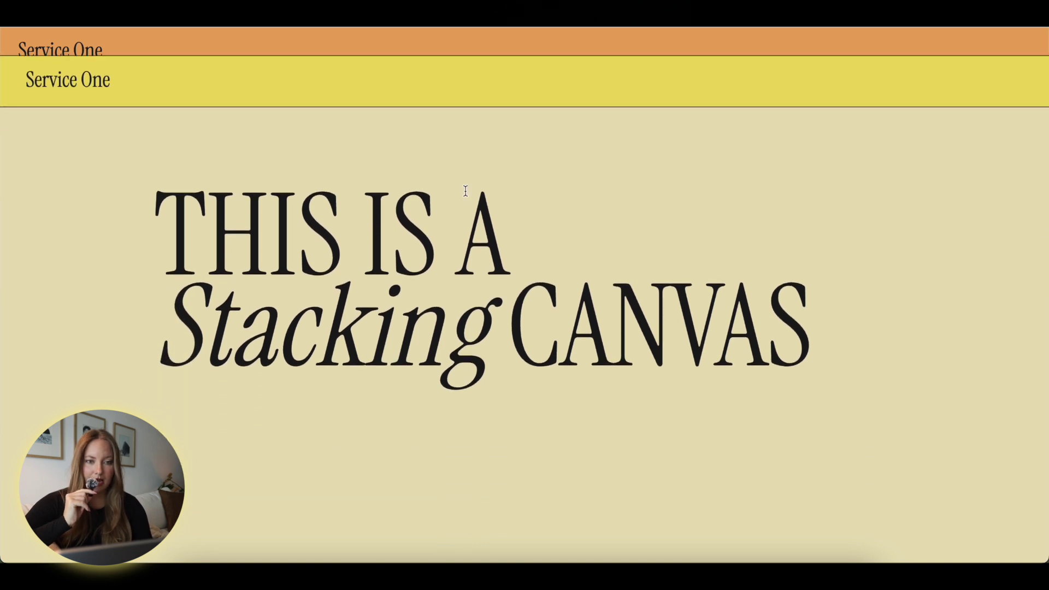
pyautogui.hotkey('ctrl', 'w')
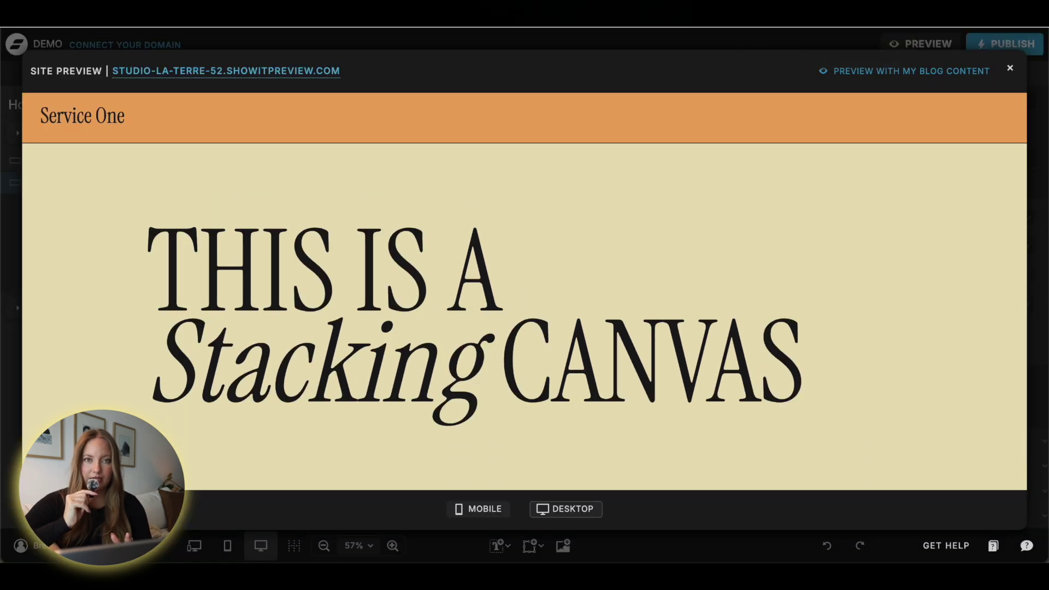
pyautogui.click(1010, 69)
# Step: Increase the duplicated canvas's sticky offset to 50 px and finally 60 px, previewing how its yellow band stacks under the orange one
pyautogui.click(960, 304)
pyautogui.click(1028, 302)
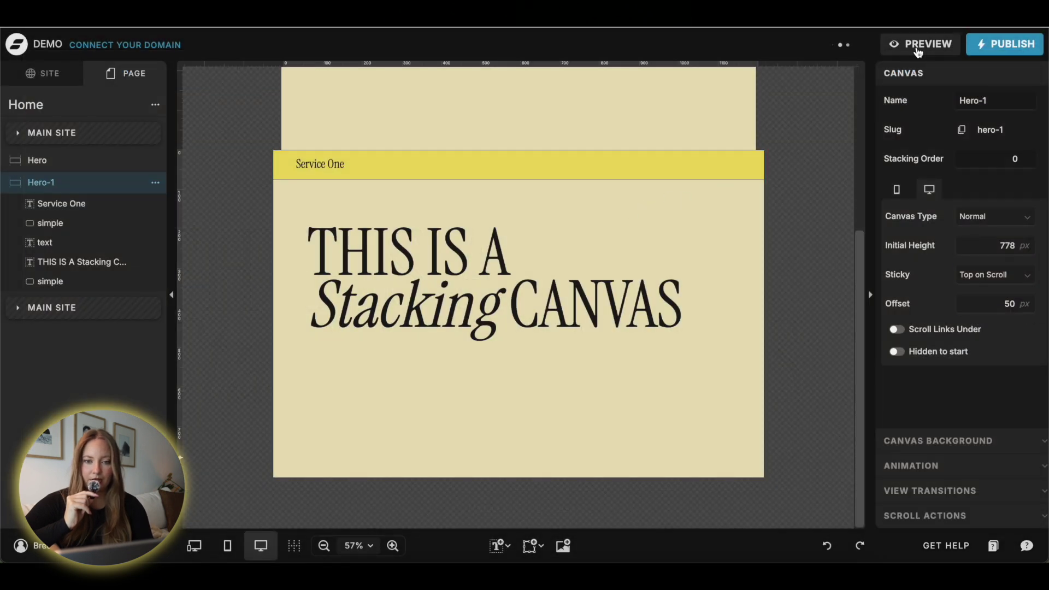
pyautogui.click(919, 44)
pyautogui.scroll(-5, 359, 262)
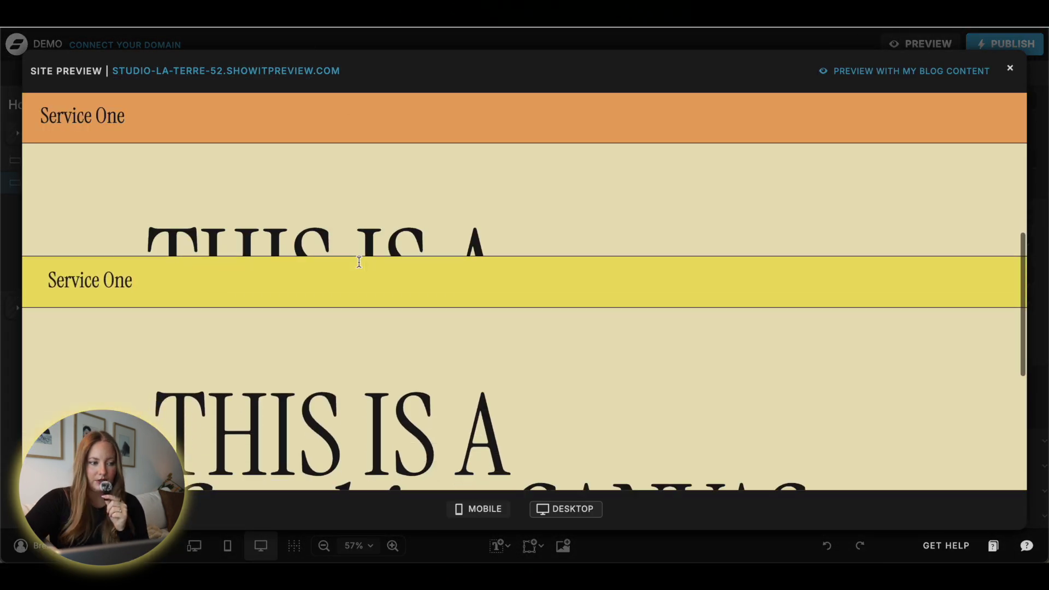
pyautogui.scroll(3, 358, 262)
pyautogui.scroll(-2, 359, 262)
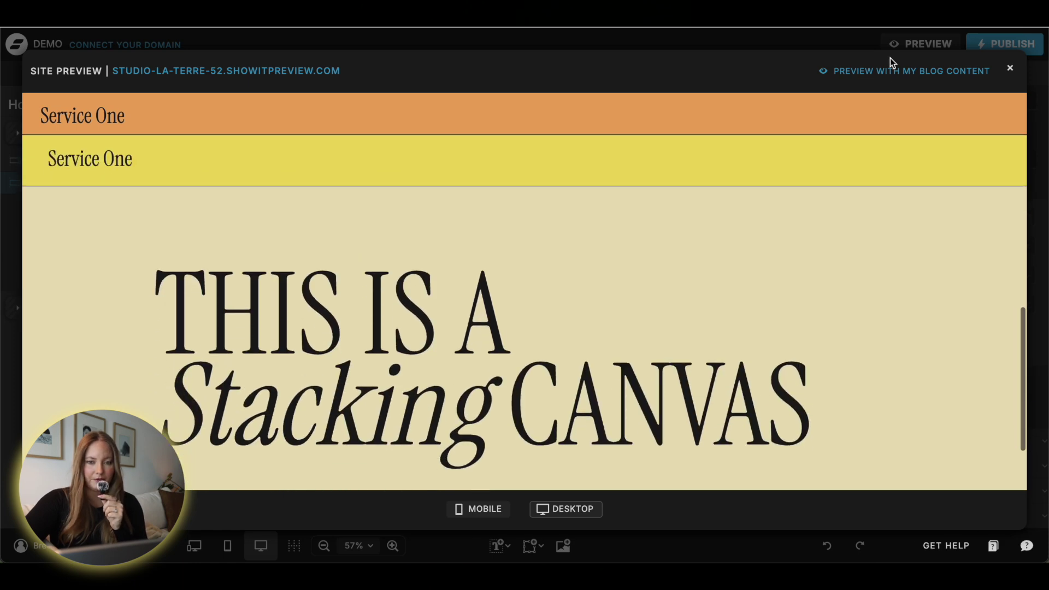
pyautogui.click(1012, 67)
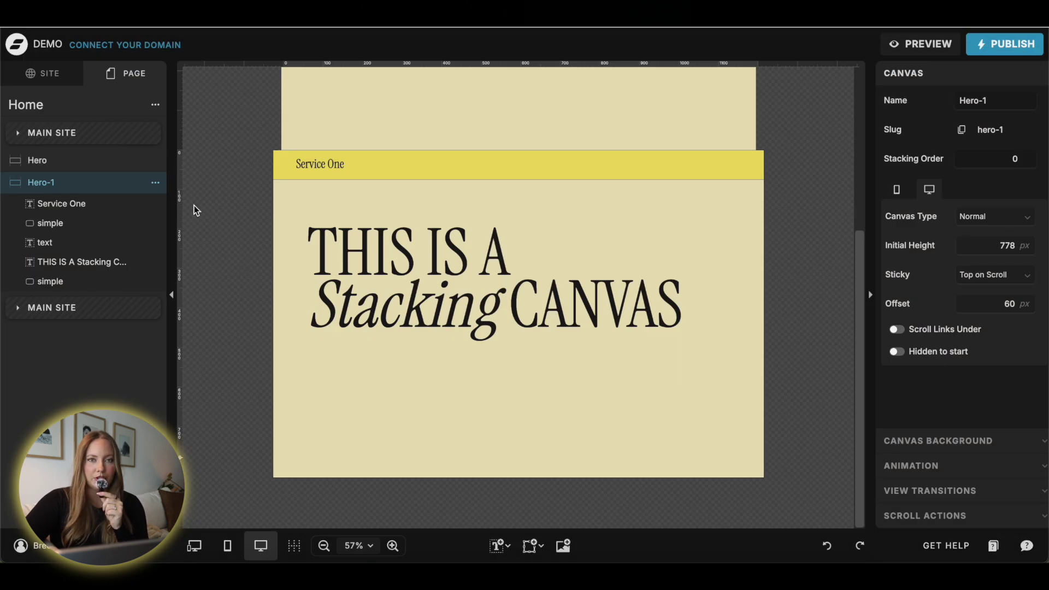
# Step: Duplicate the yellow-banded canvas to make a third stacking section
pyautogui.scroll(4, 264, 214)
pyautogui.scroll(-2, 263, 215)
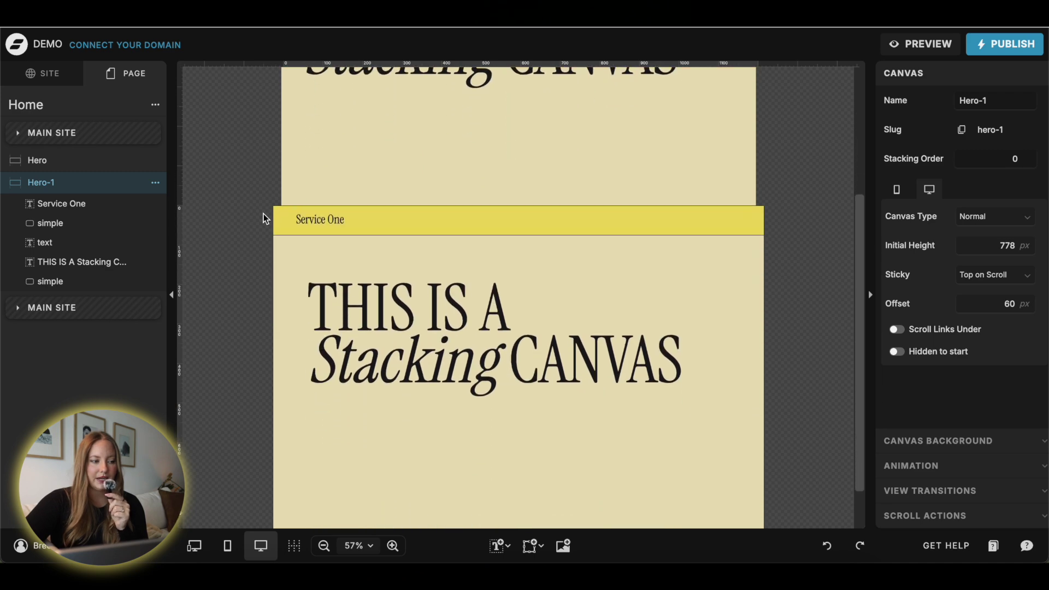
pyautogui.scroll(-2, 263, 214)
pyautogui.click(155, 183)
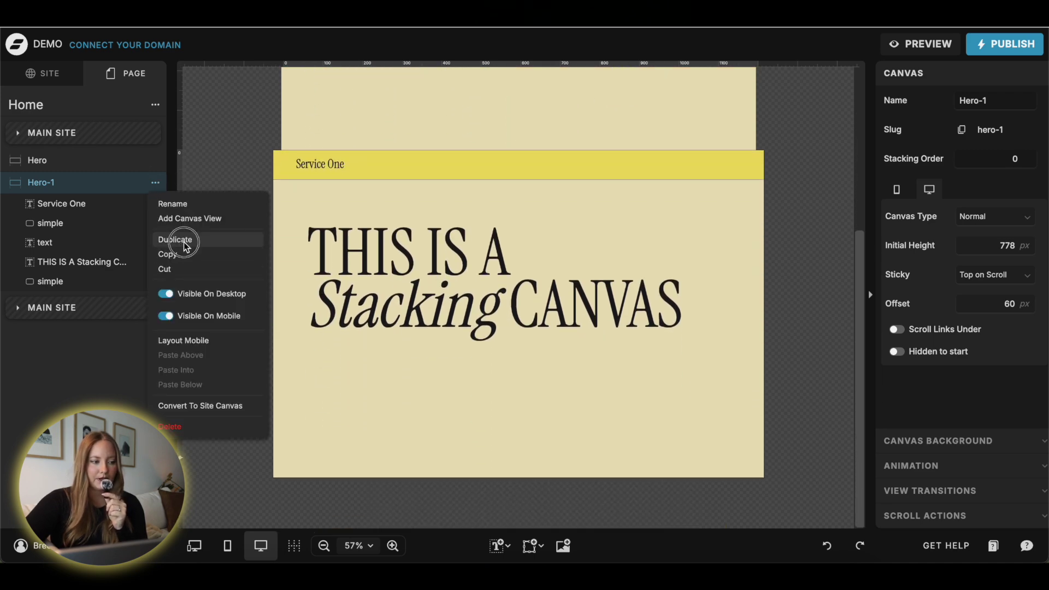
pyautogui.click(183, 242)
pyautogui.scroll(-3, 377, 271)
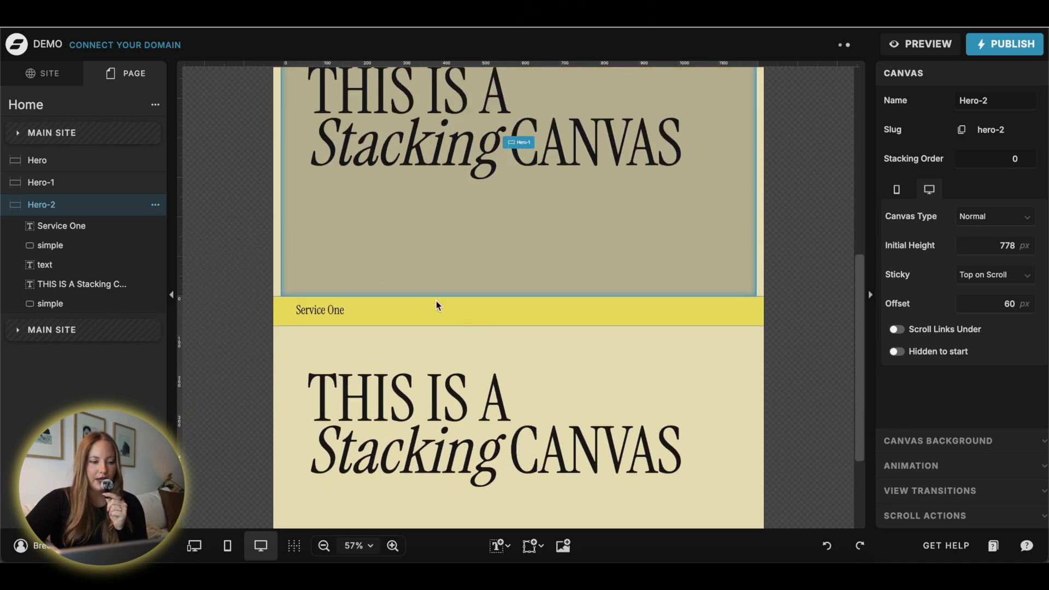
# Step: Recolour the third stacking canvas's yellow service band green
pyautogui.click(480, 308)
pyautogui.click(929, 75)
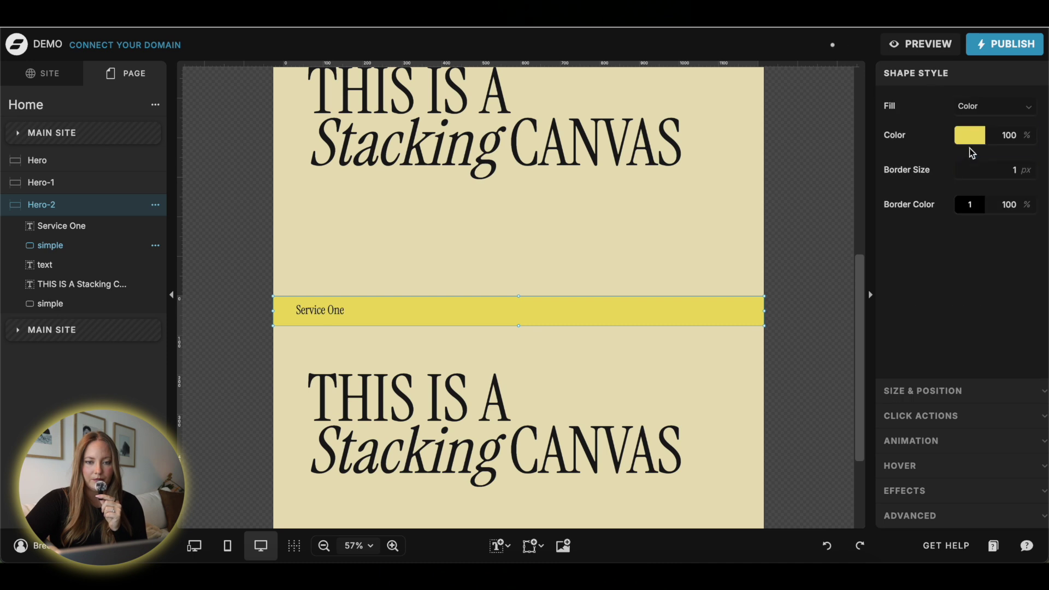
pyautogui.click(970, 135)
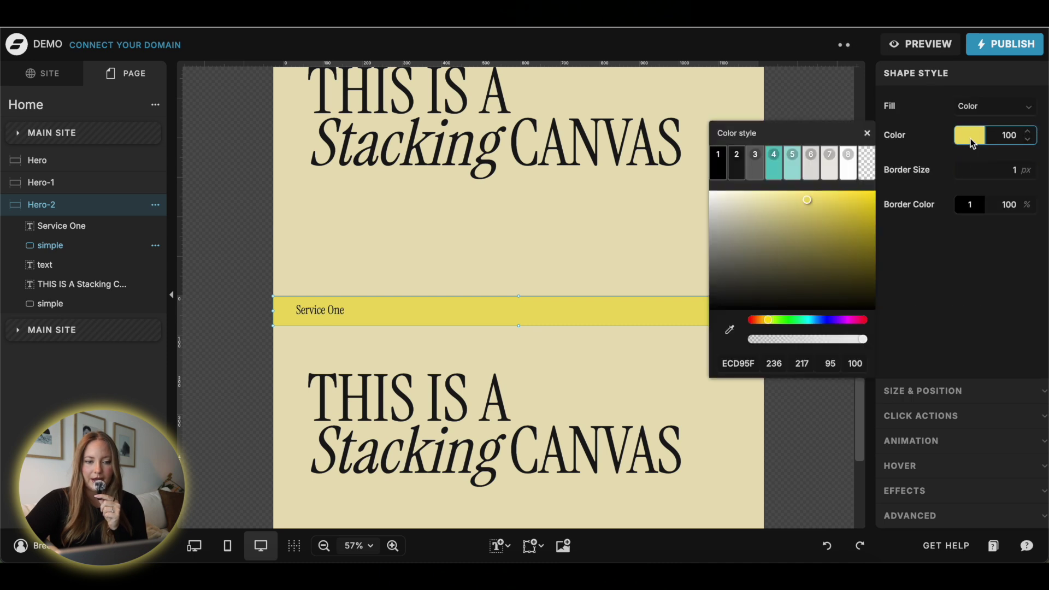
pyautogui.click(799, 320)
pyautogui.click(777, 320)
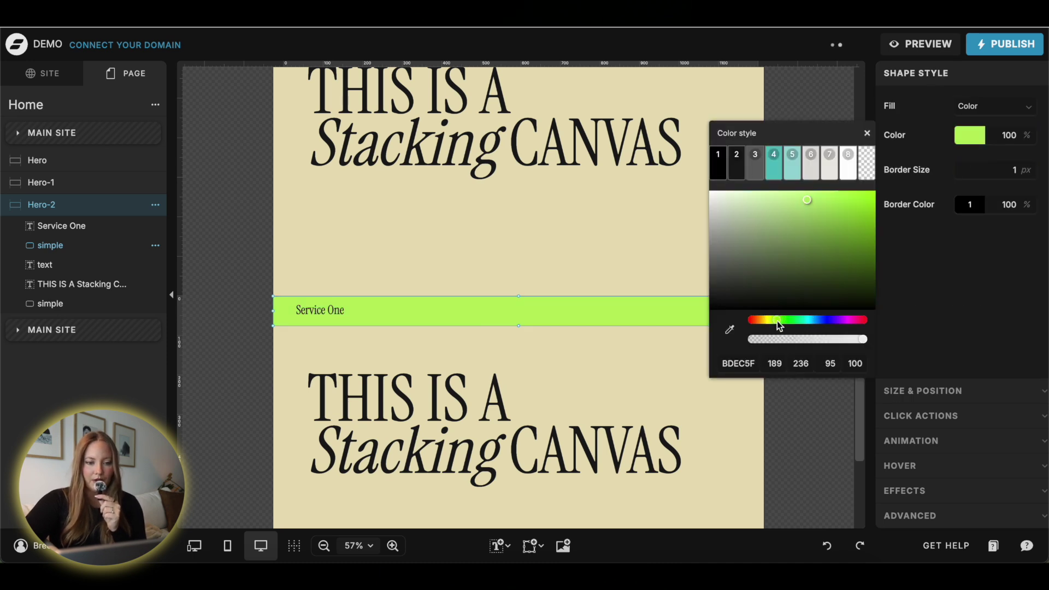
# Step: Set the third canvas's sticky offset to 120 px and check how the three coloured bands stack on the site's preview page
pyautogui.click(129, 206)
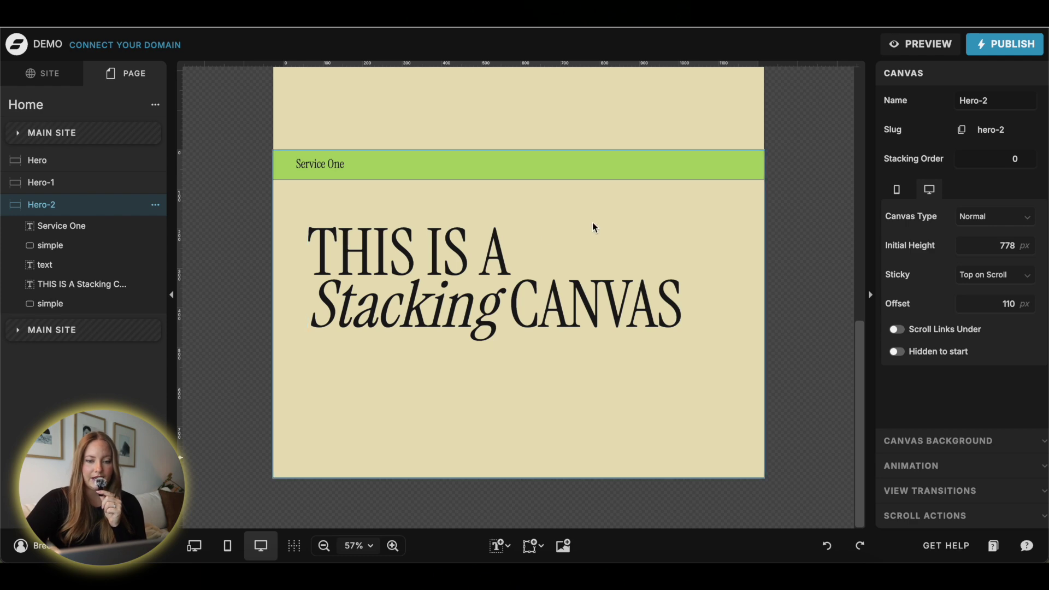
pyautogui.click(1026, 301)
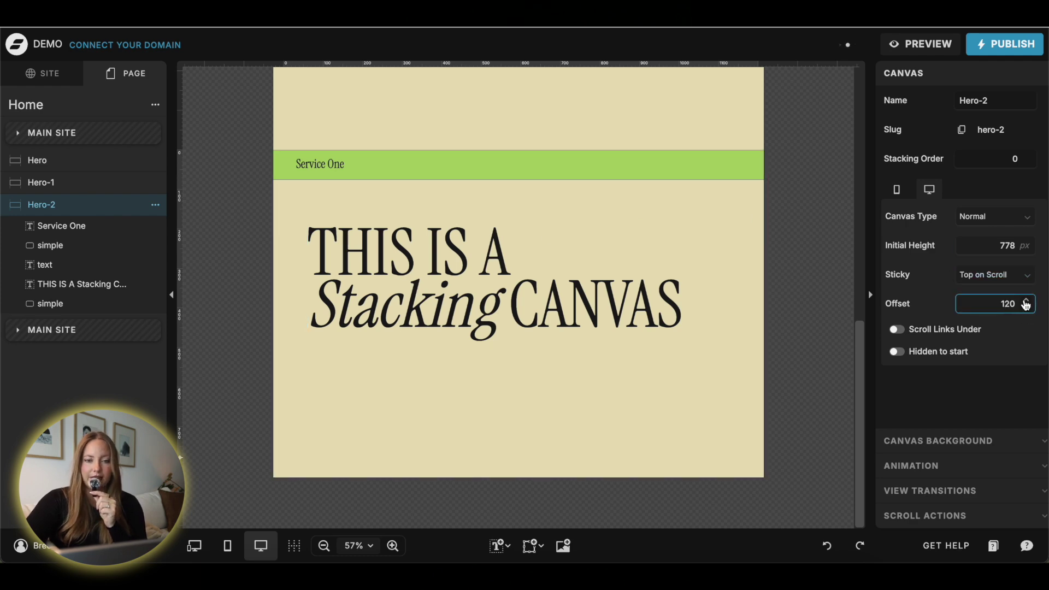
pyautogui.click(909, 44)
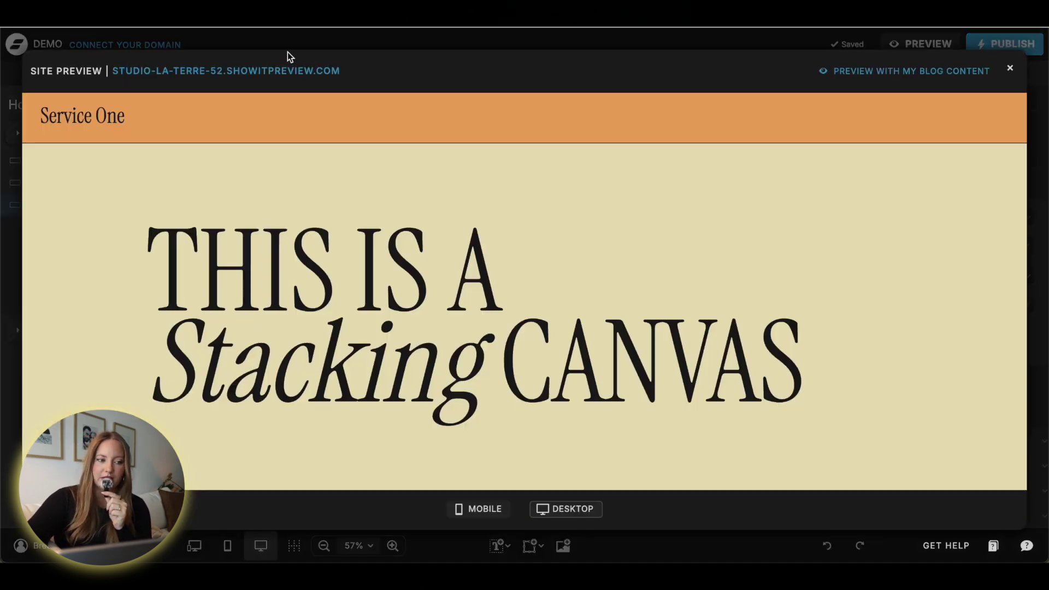
pyautogui.click(242, 78)
pyautogui.scroll(-5, 597, 182)
pyautogui.scroll(-3, 596, 180)
pyautogui.scroll(8, 580, 230)
pyautogui.scroll(-8, 568, 267)
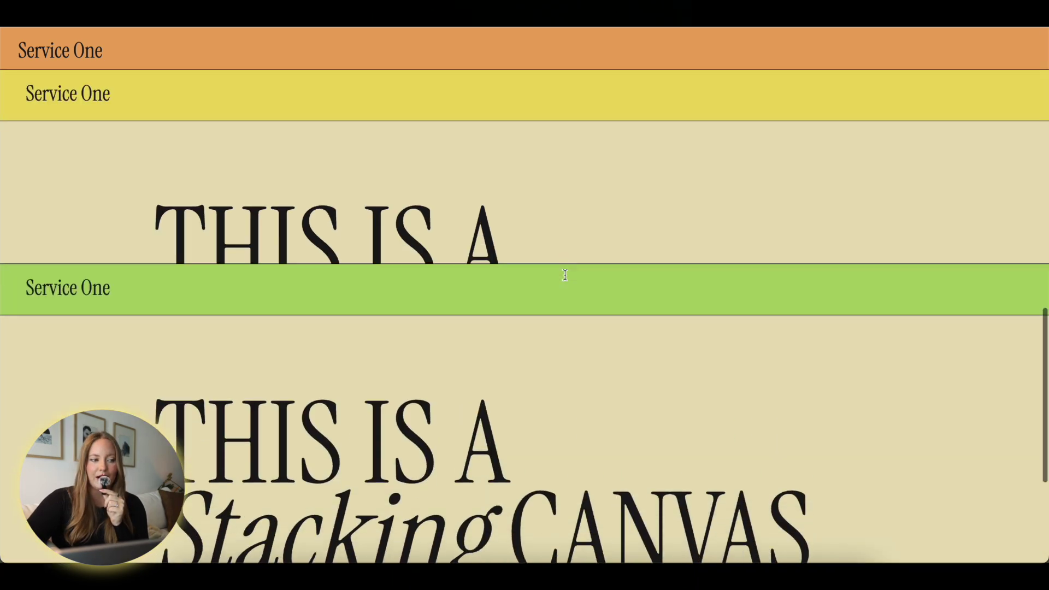
pyautogui.scroll(-3, 565, 274)
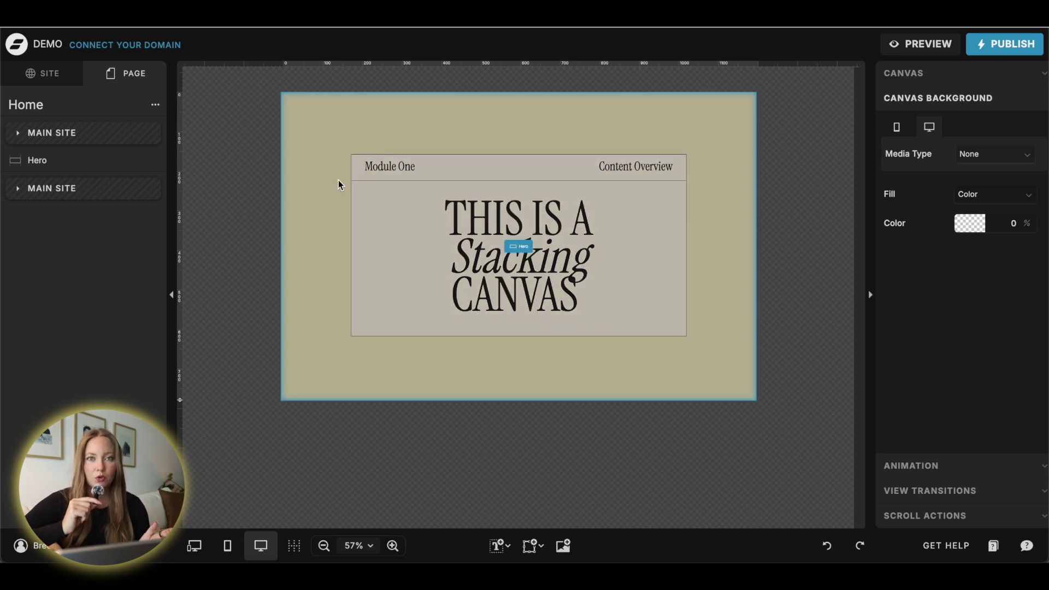
# Step: Duplicate the Hero canvas that holds the bordered Module One card
pyautogui.click(300, 183)
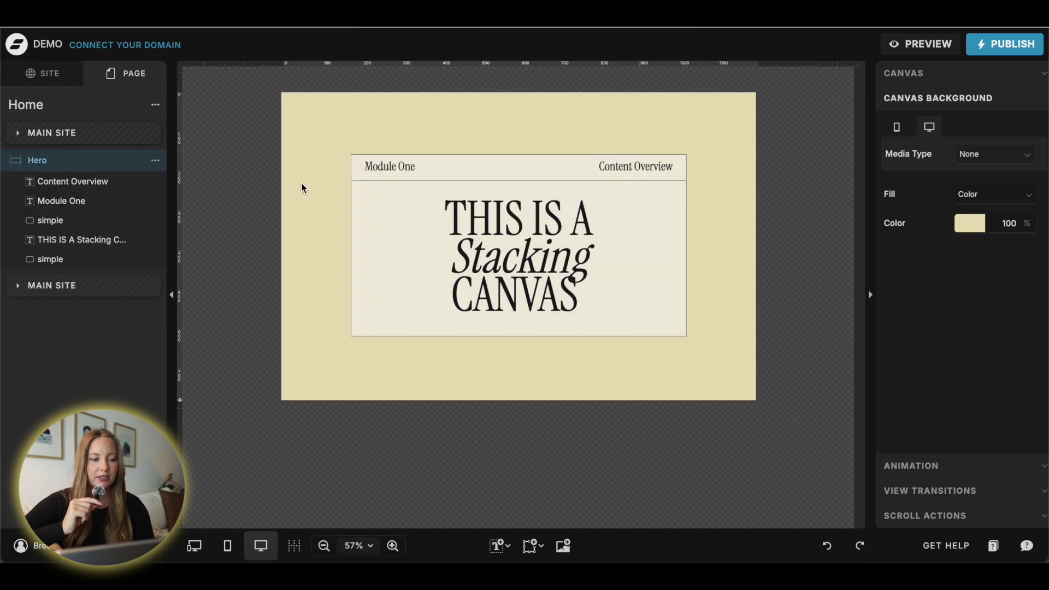
pyautogui.click(155, 160)
pyautogui.click(175, 218)
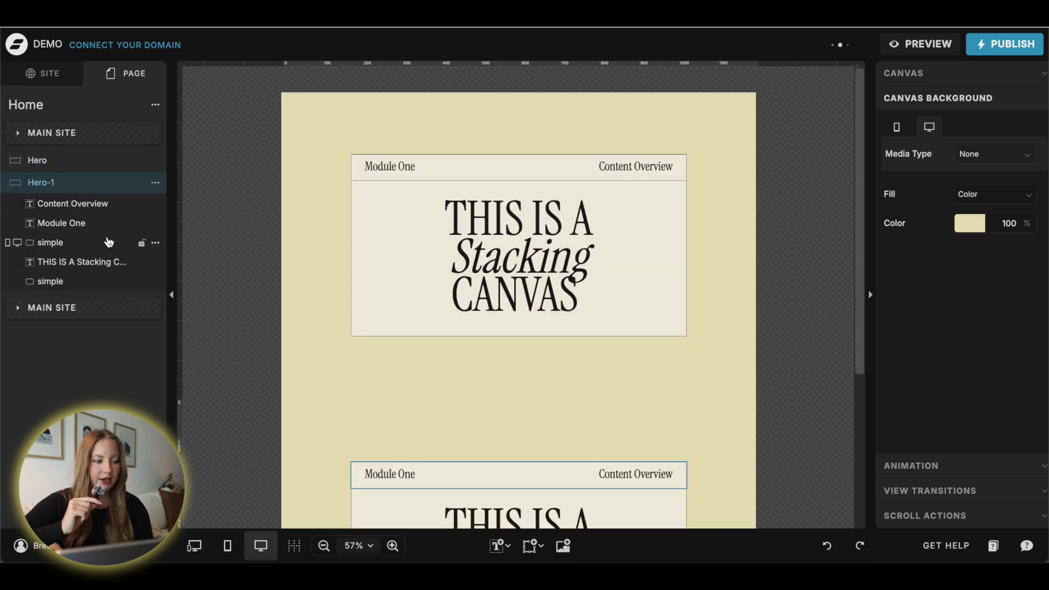
pyautogui.scroll(-3, 317, 350)
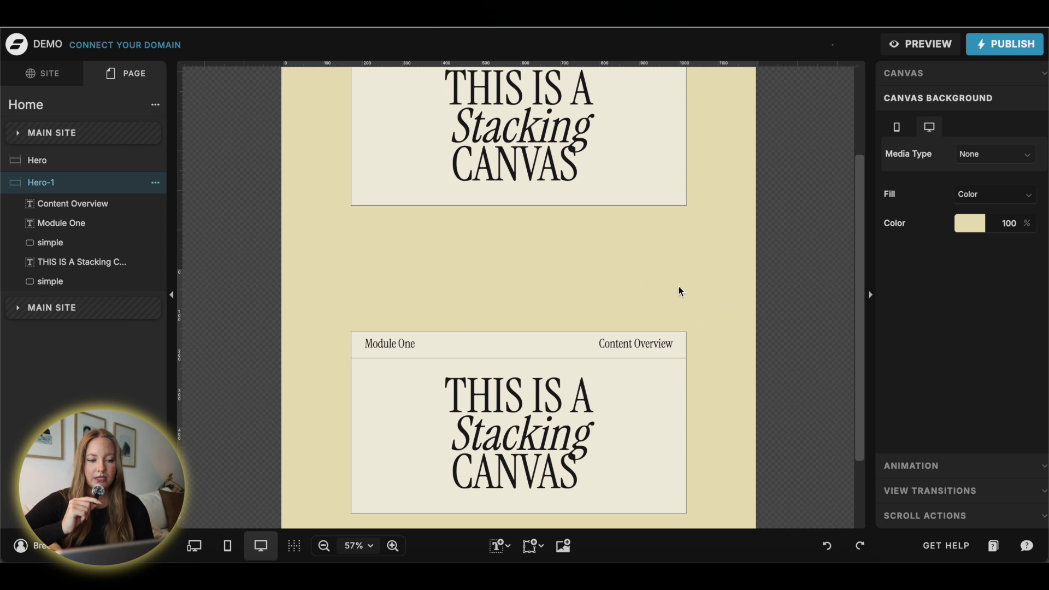
# Step: Make the duplicated Module One canvas's background fully transparent
pyautogui.click(972, 224)
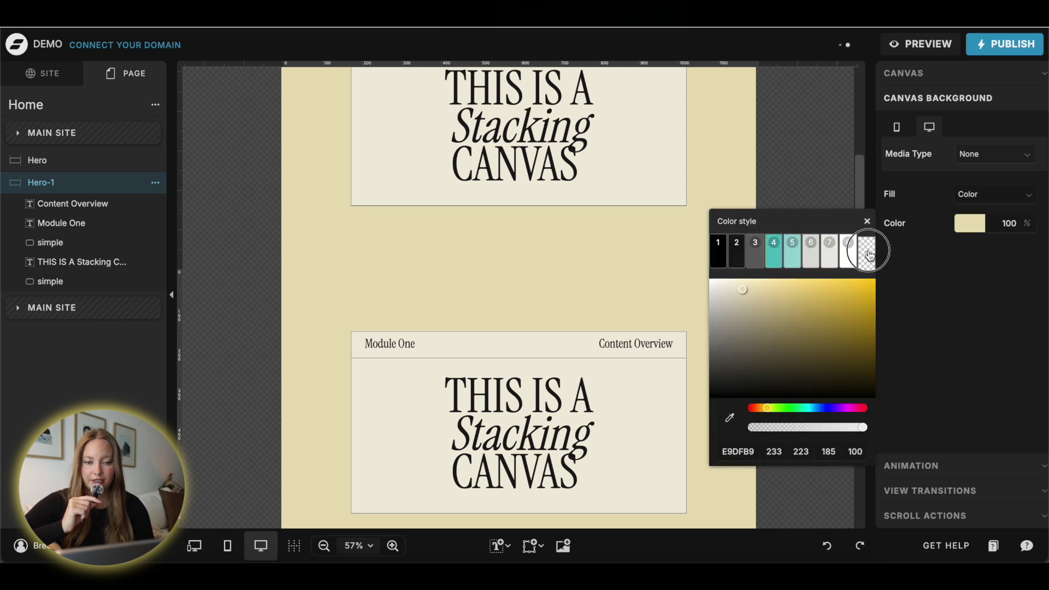
pyautogui.click(867, 252)
pyautogui.click(829, 138)
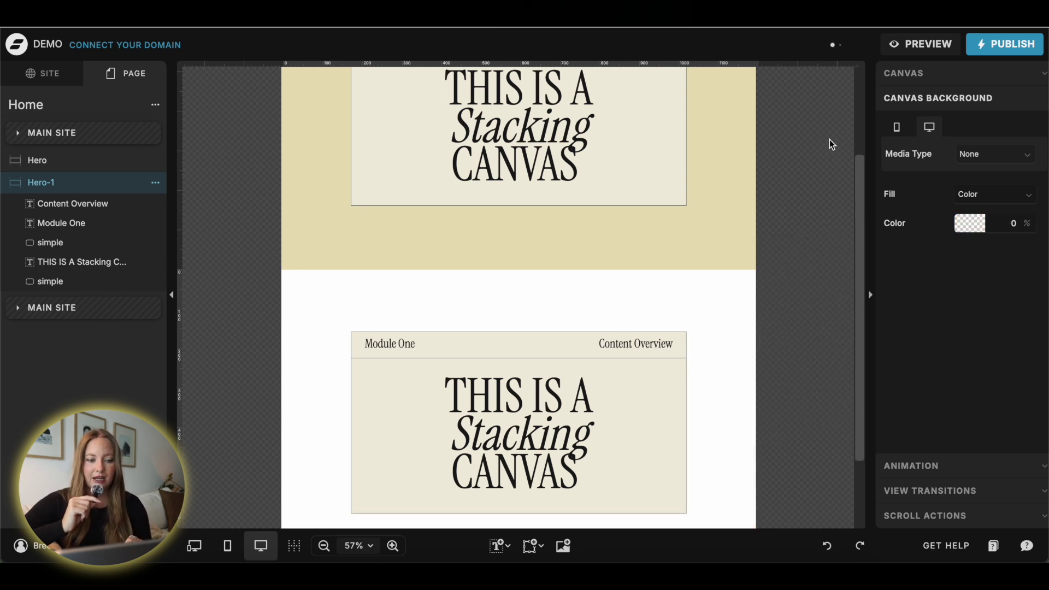
pyautogui.scroll(-3, 742, 325)
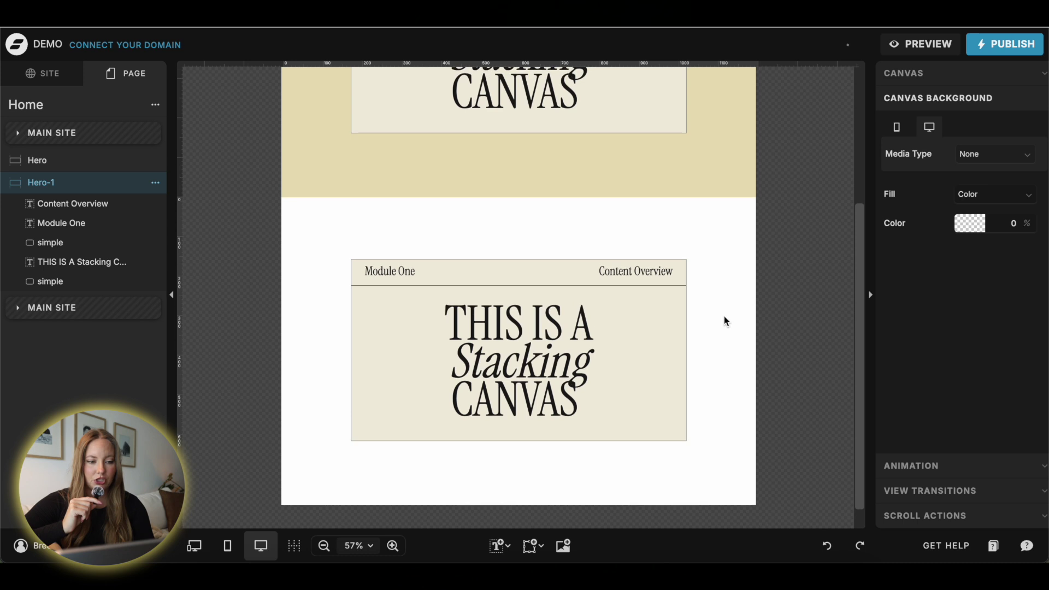
# Step: Review the first canvas's sticky settings, check how the two Module One cards stack on the site's preview page, and return to the editor
pyautogui.scroll(8, 711, 302)
pyautogui.click(733, 278)
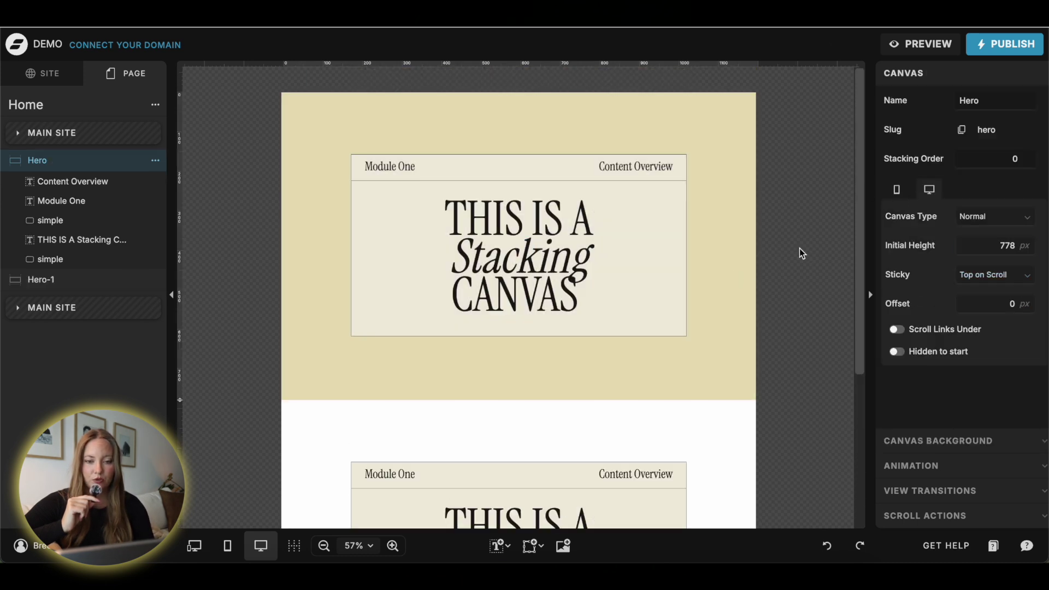
pyautogui.scroll(-1, 833, 336)
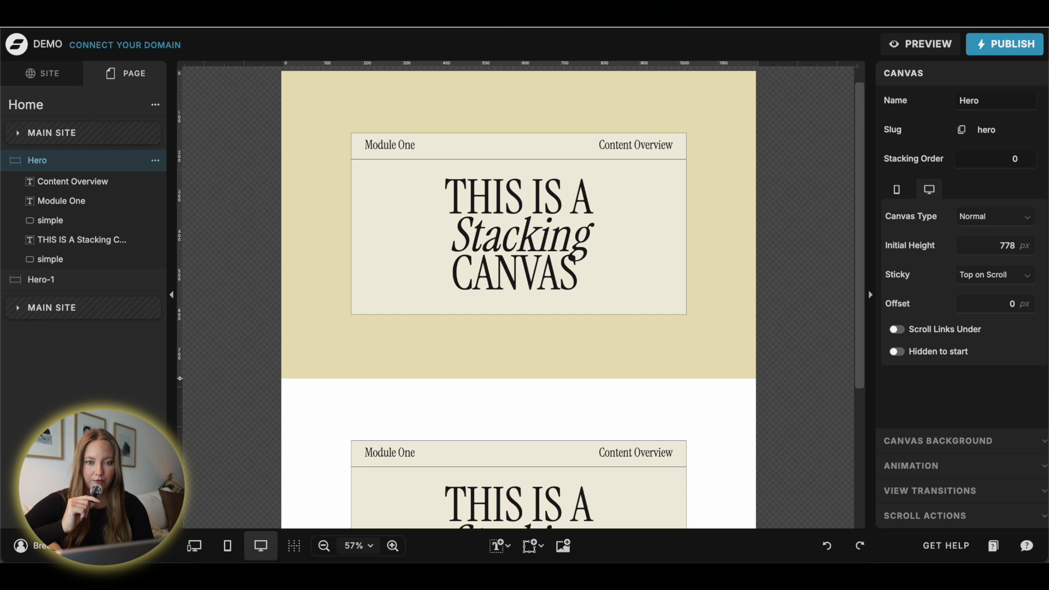
pyautogui.click(929, 47)
pyautogui.click(241, 77)
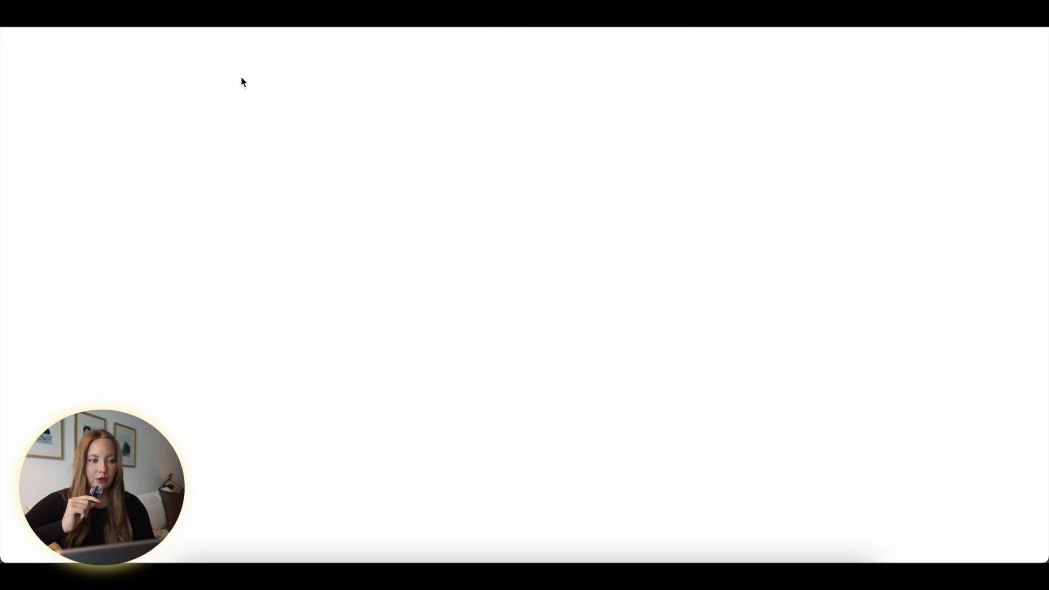
pyautogui.scroll(-10, 722, 255)
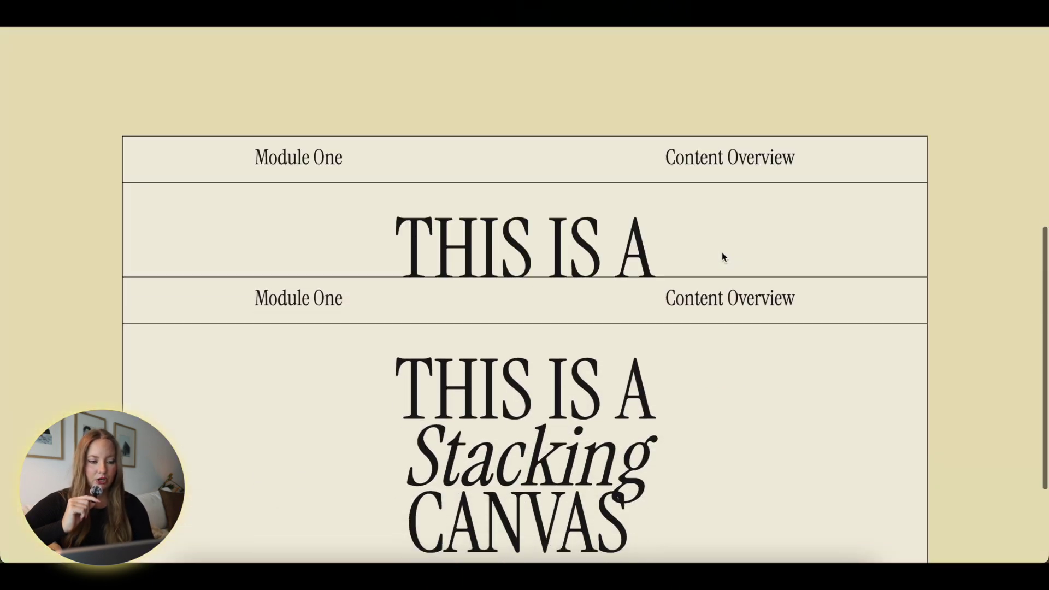
pyautogui.scroll(5, 722, 255)
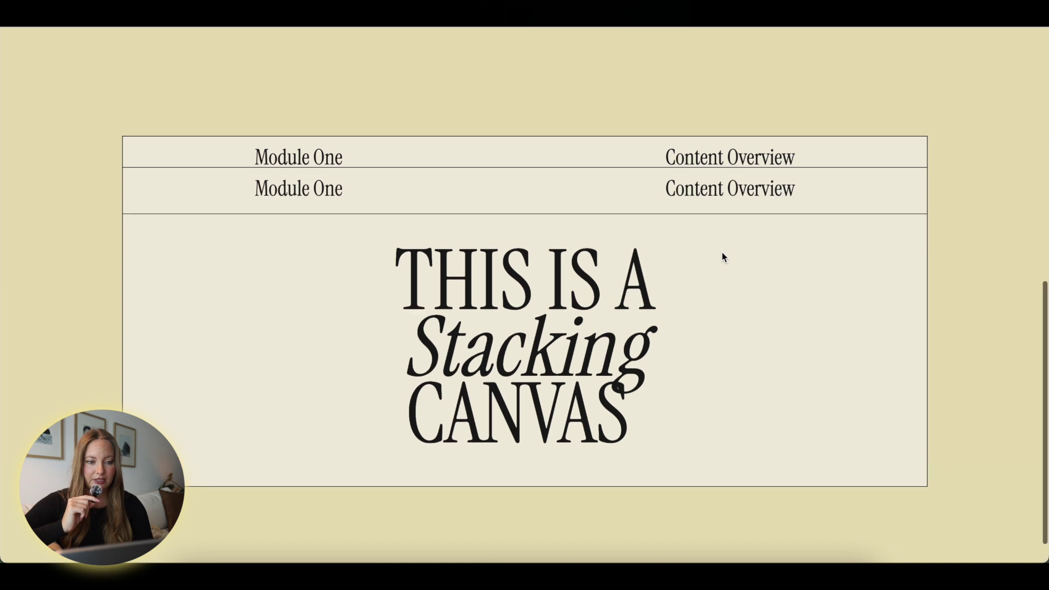
pyautogui.scroll(3, 723, 257)
pyautogui.press('super+w')
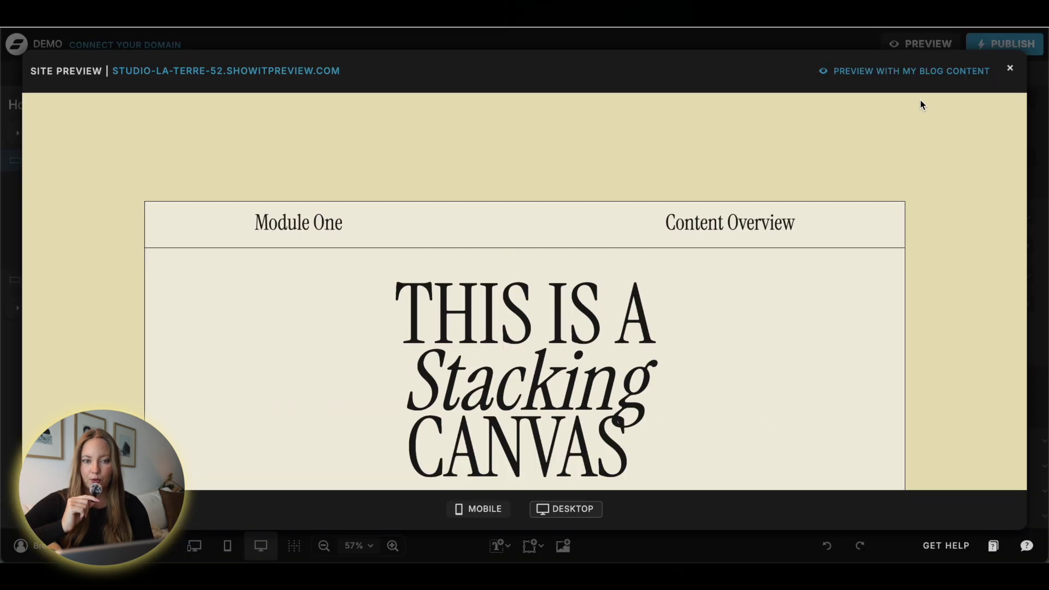
pyautogui.click(1010, 68)
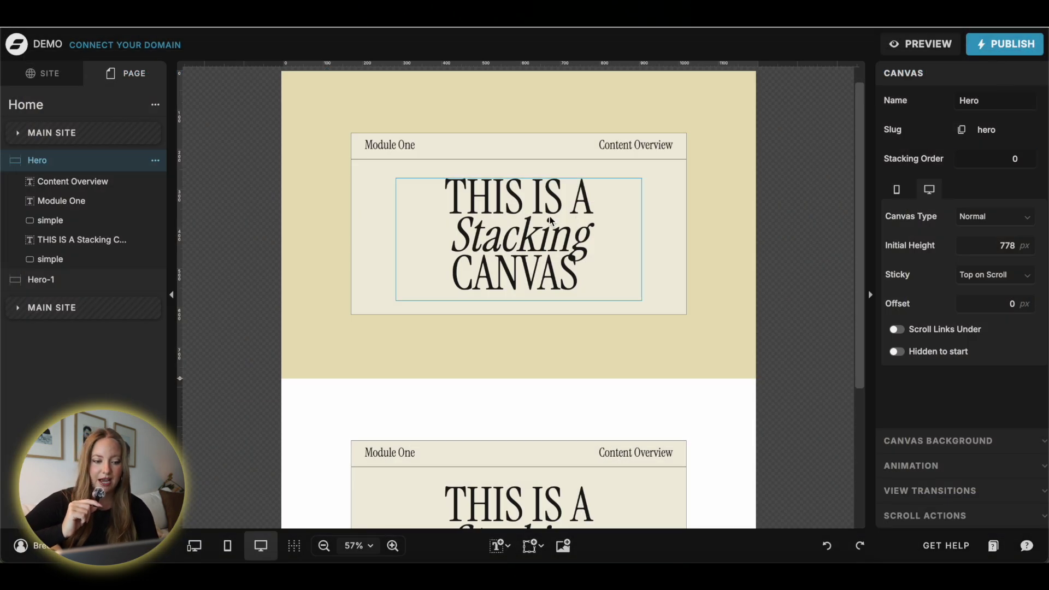